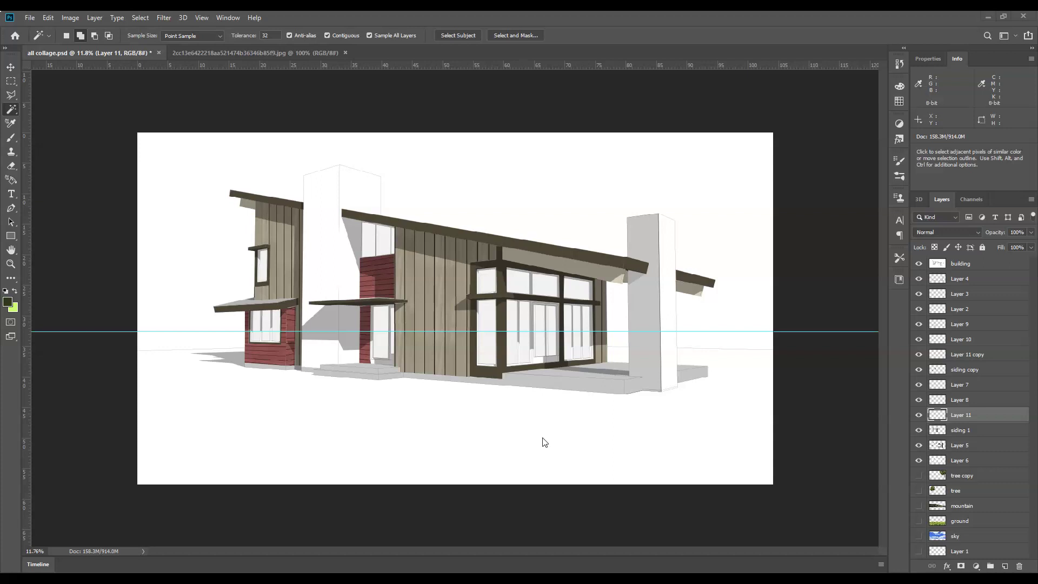
Switch to the brick texture image and fully desaturate it with Hue/Saturation at saturation -100
left_click(277, 54)
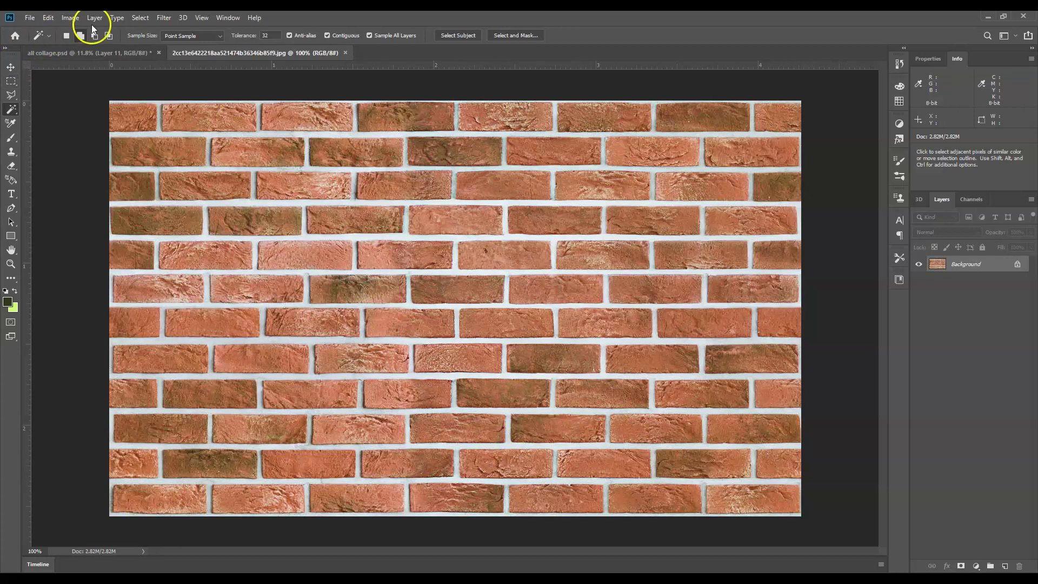
left_click(70, 18)
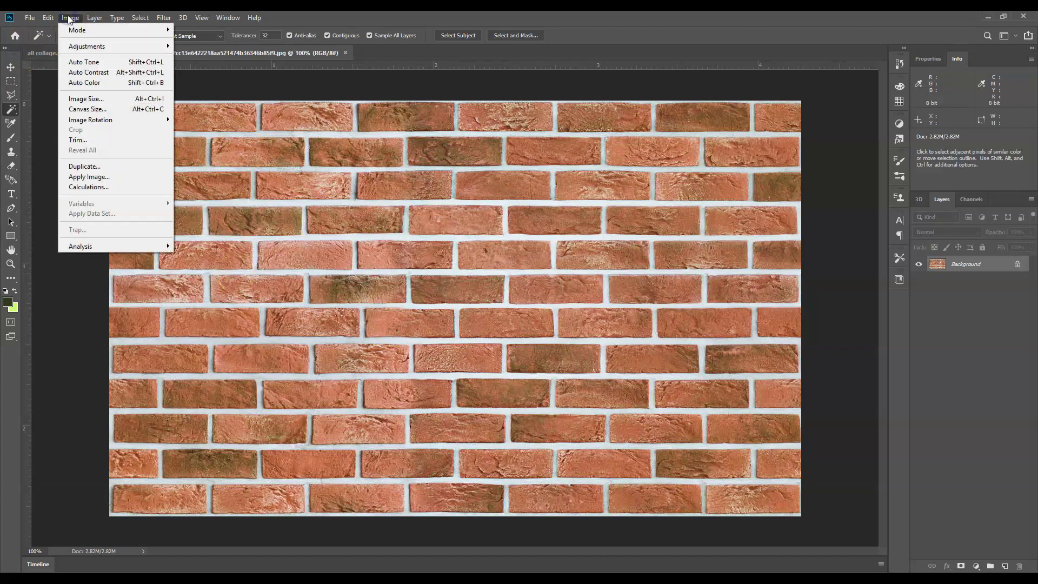
mouse_move(76, 48)
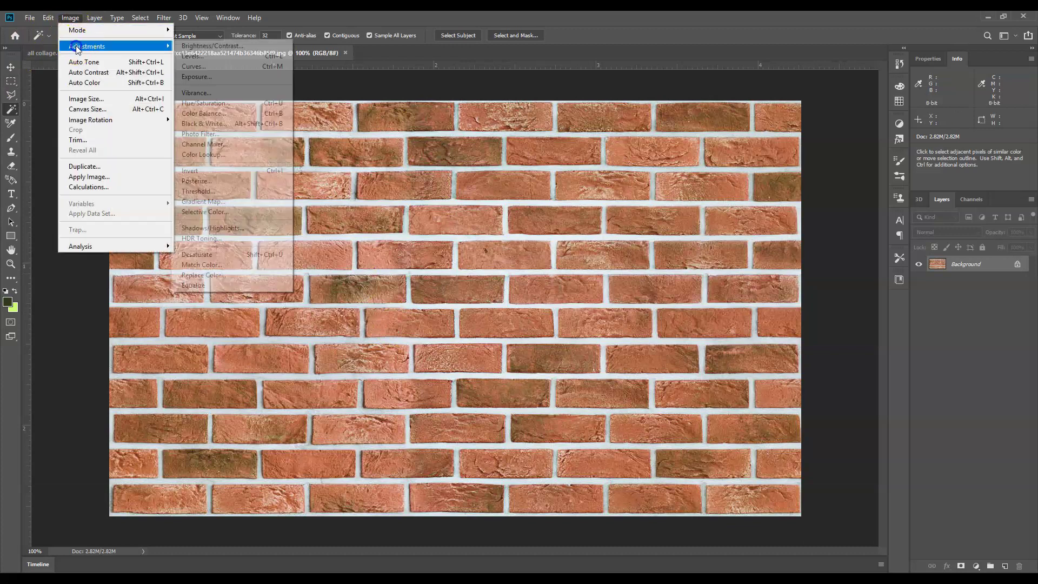
left_click(214, 103)
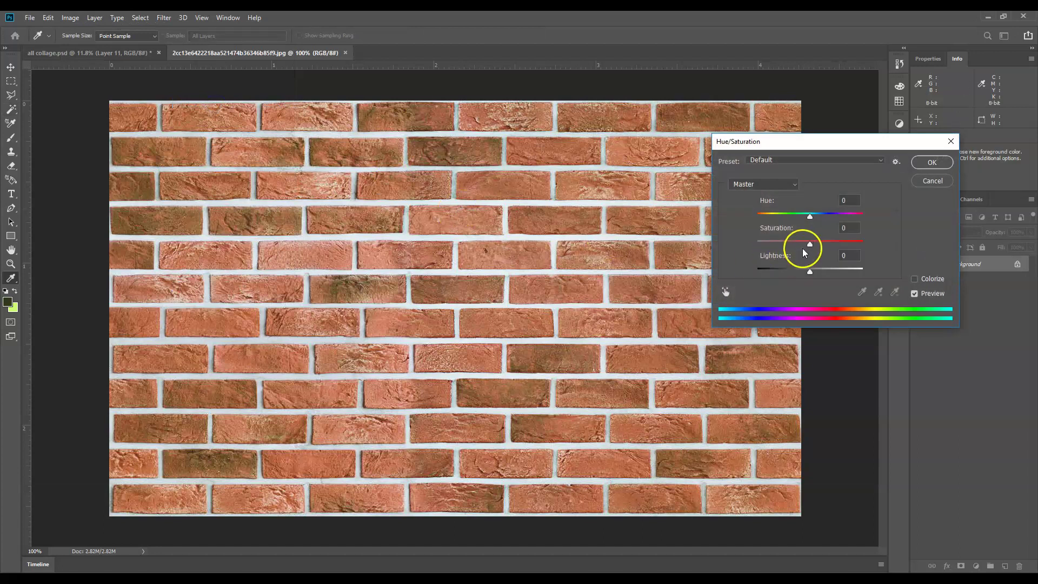
left_click_drag(810, 244, 746, 246)
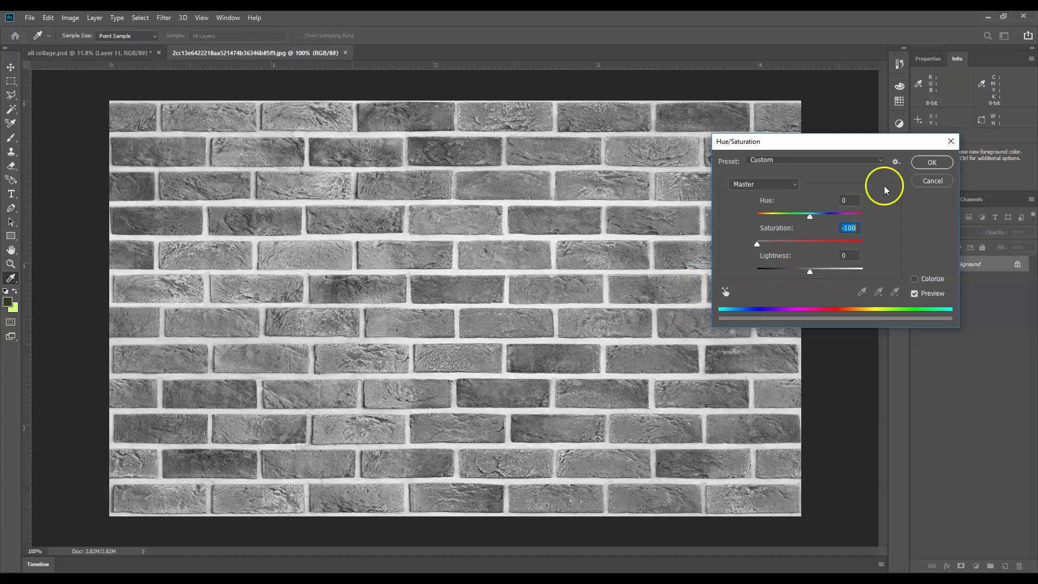
left_click(926, 164)
Darken the grey brick texture with Levels, setting the black input level to 40 and the midtones to 0.69
left_click(71, 18)
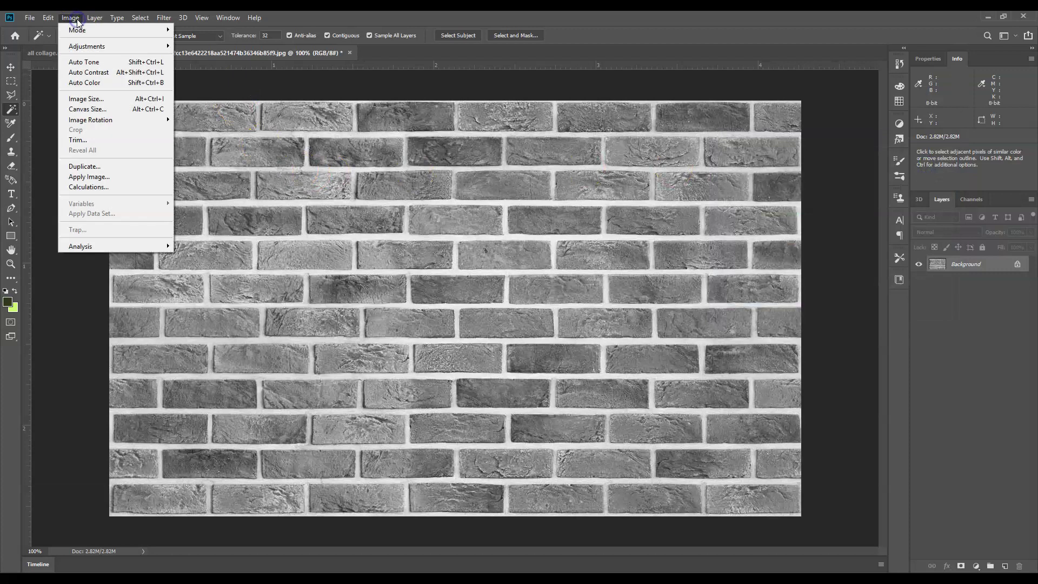
mouse_move(81, 46)
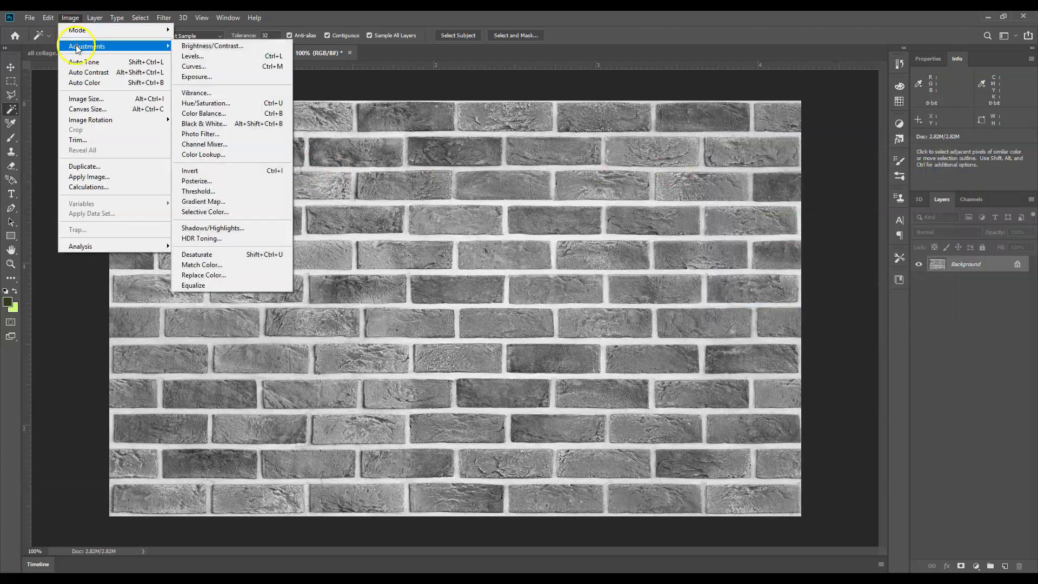
left_click(200, 56)
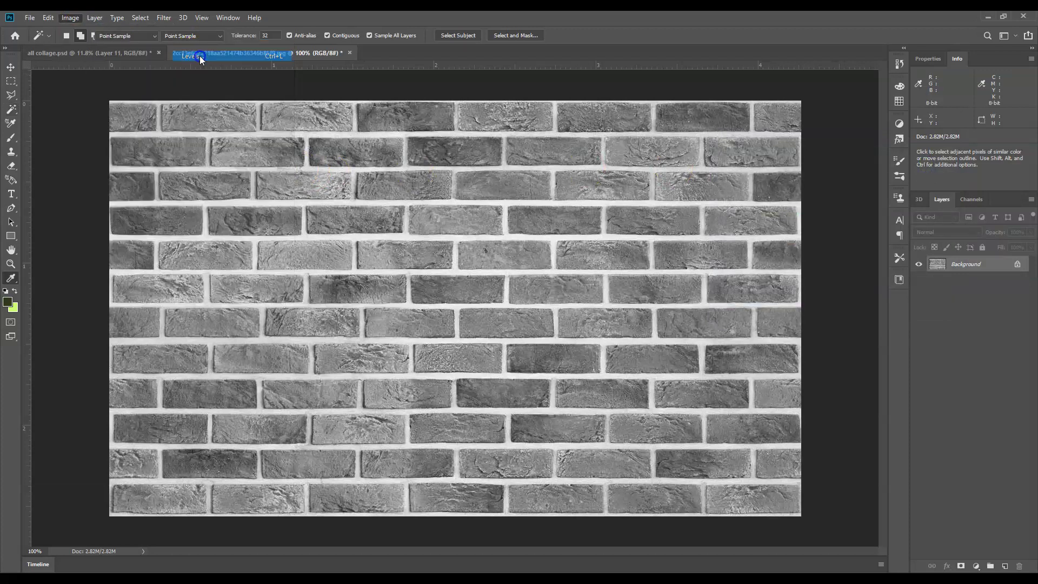
left_click_drag(756, 224, 760, 224)
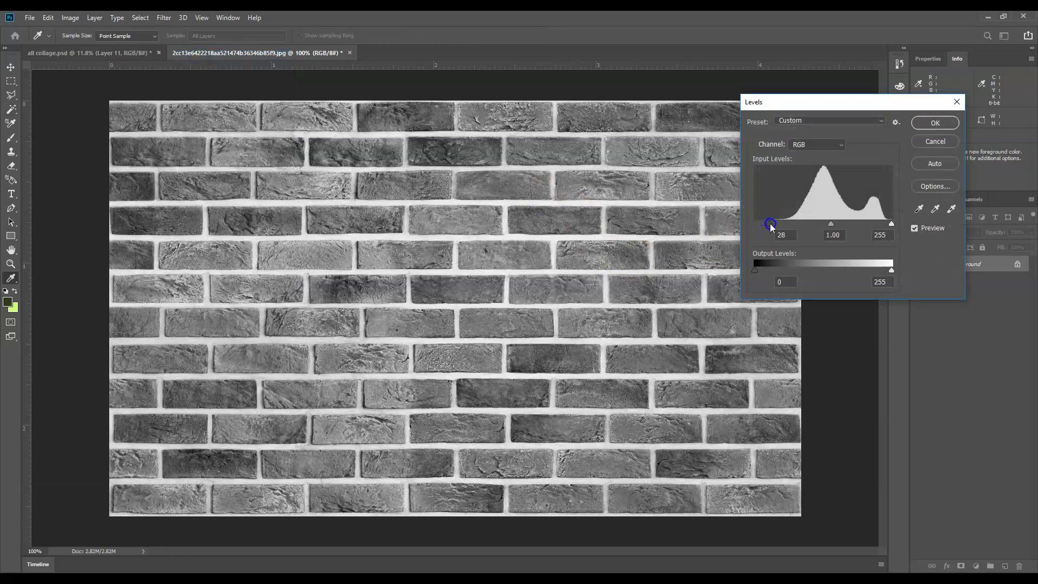
left_click_drag(772, 226, 772, 226)
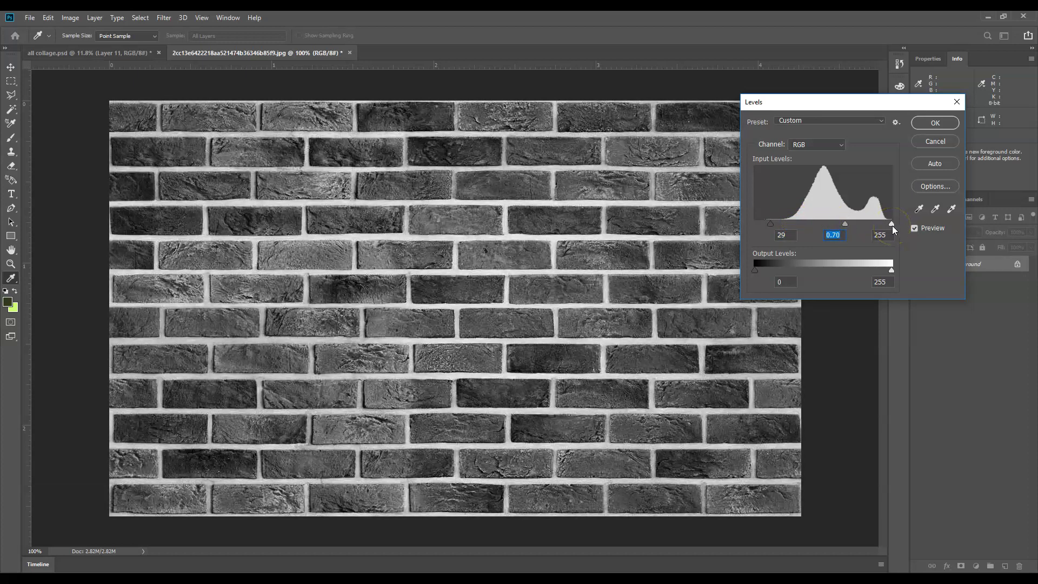
left_click_drag(846, 225, 848, 226)
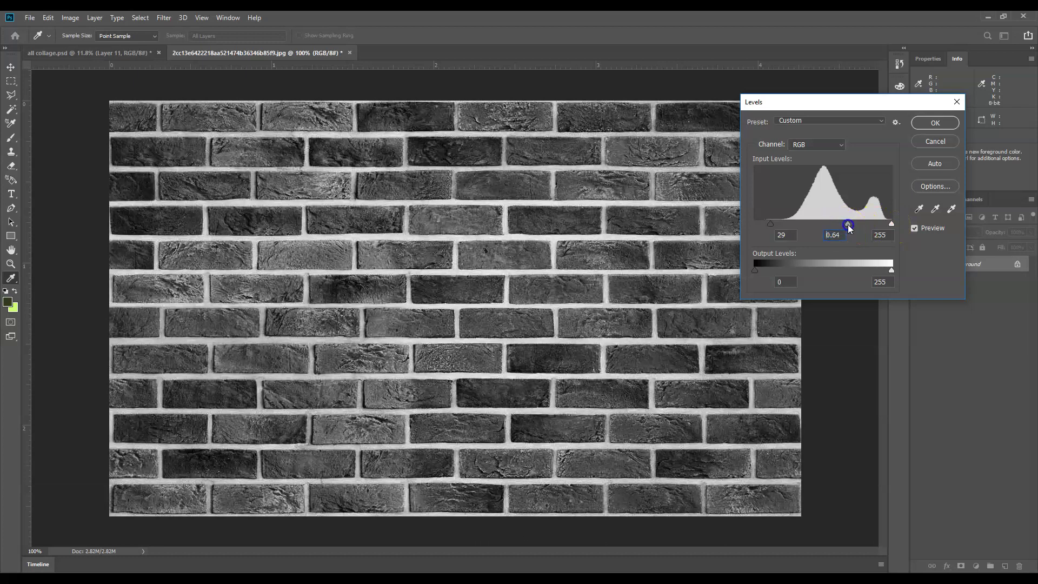
left_click_drag(771, 223, 785, 226)
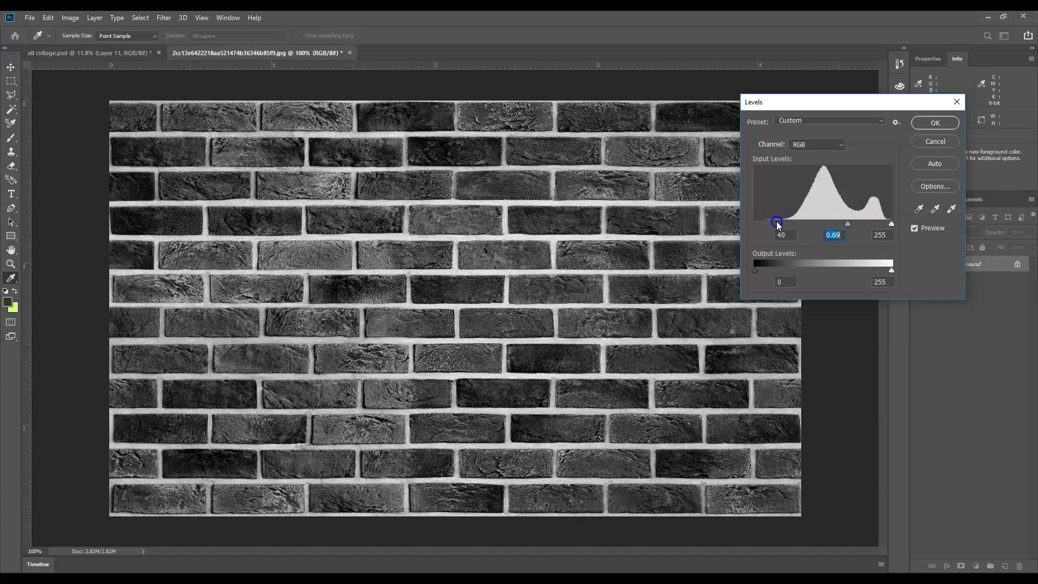
left_click(778, 223)
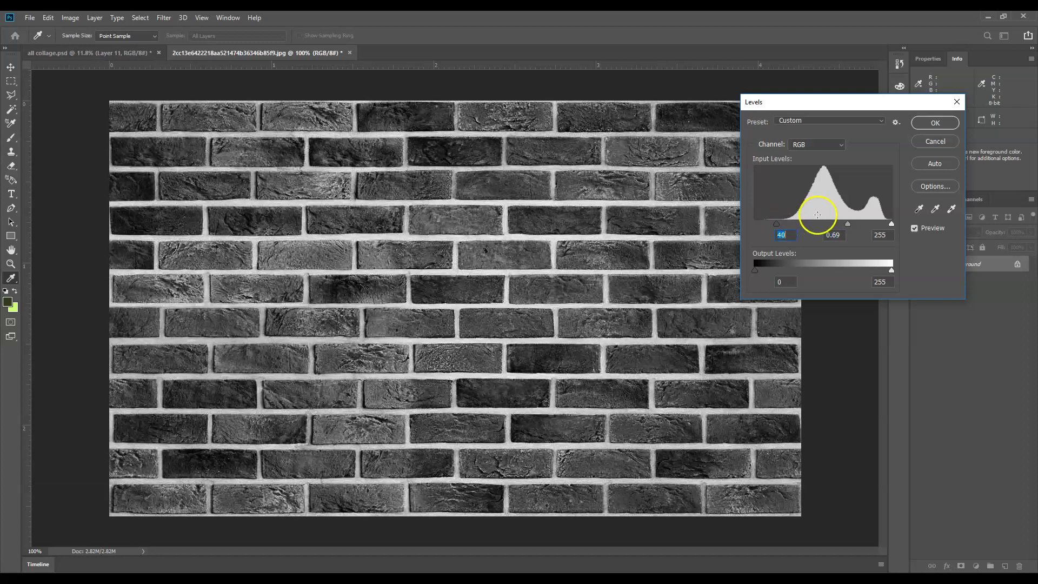
left_click(923, 124)
Copy the whole brick texture and paste it into all collage.psd directly above Layer 4
key("w")
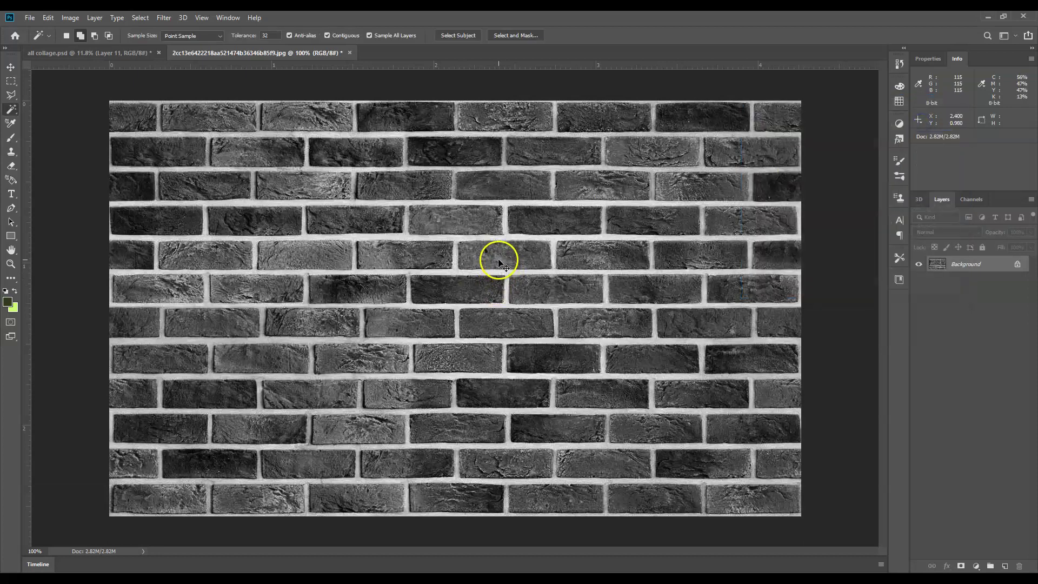
key("ctrl+a")
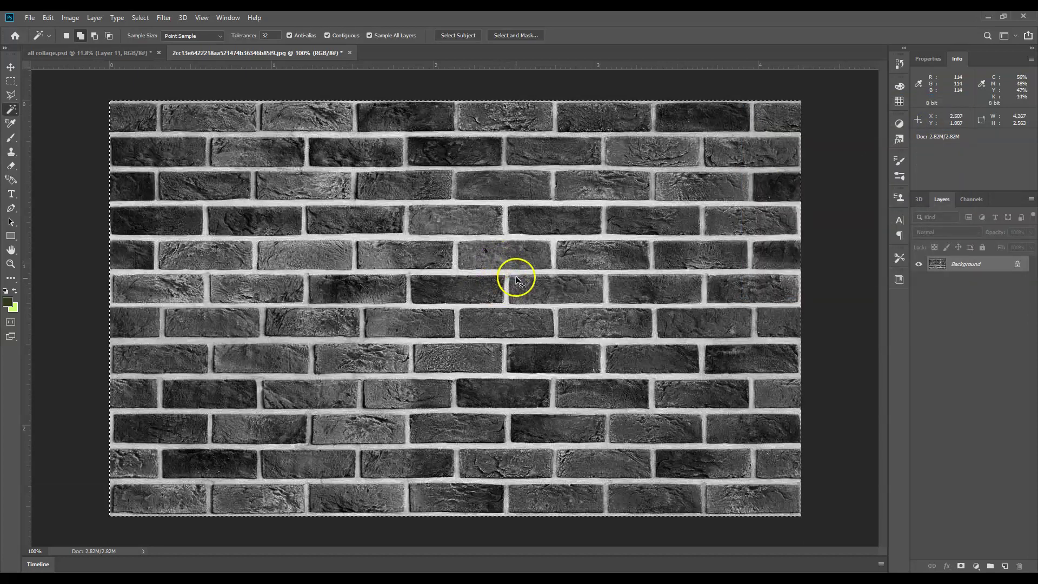
left_click(113, 55)
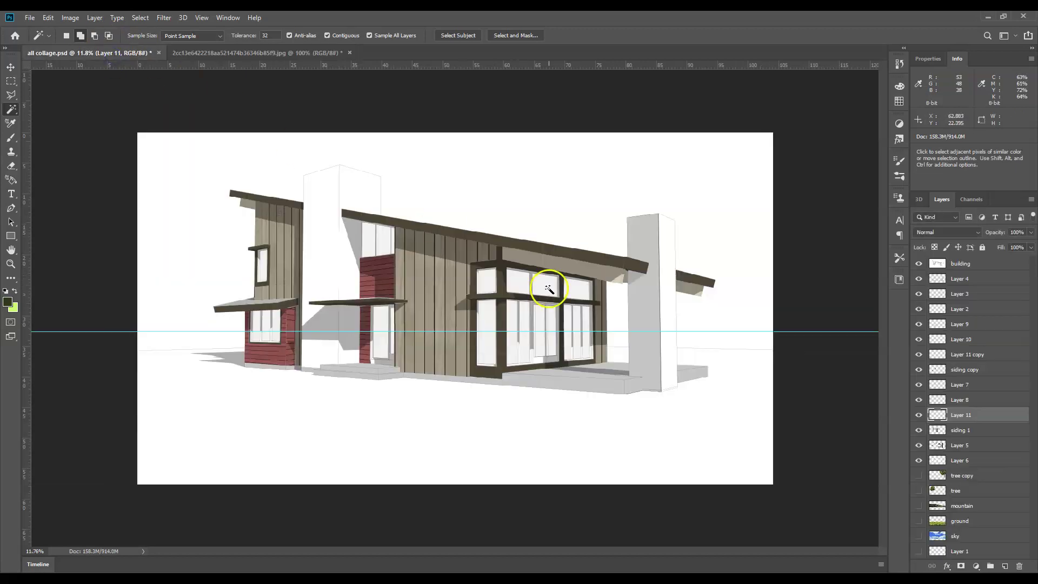
left_click(988, 281)
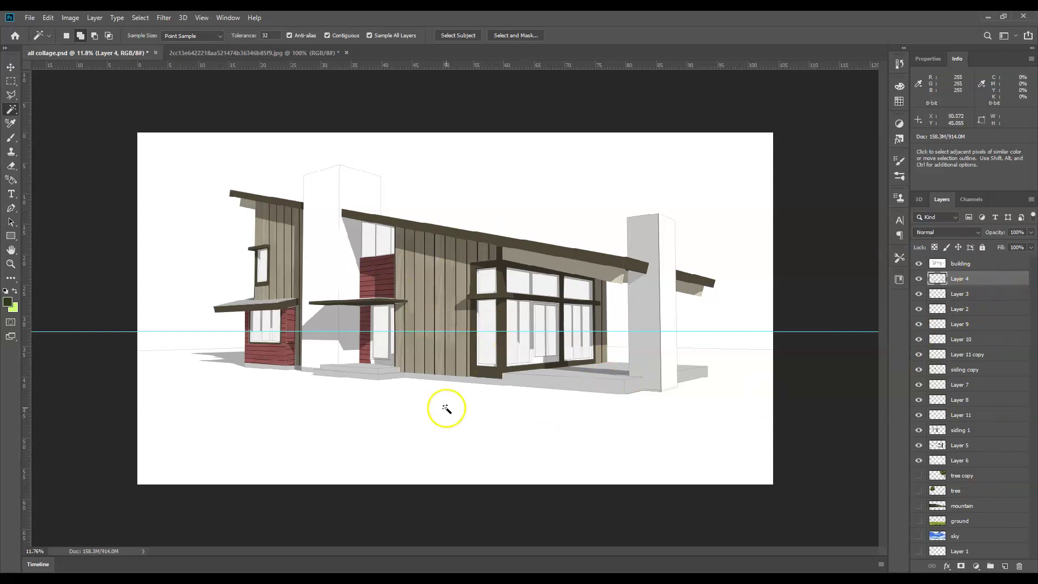
key("ctrl+v")
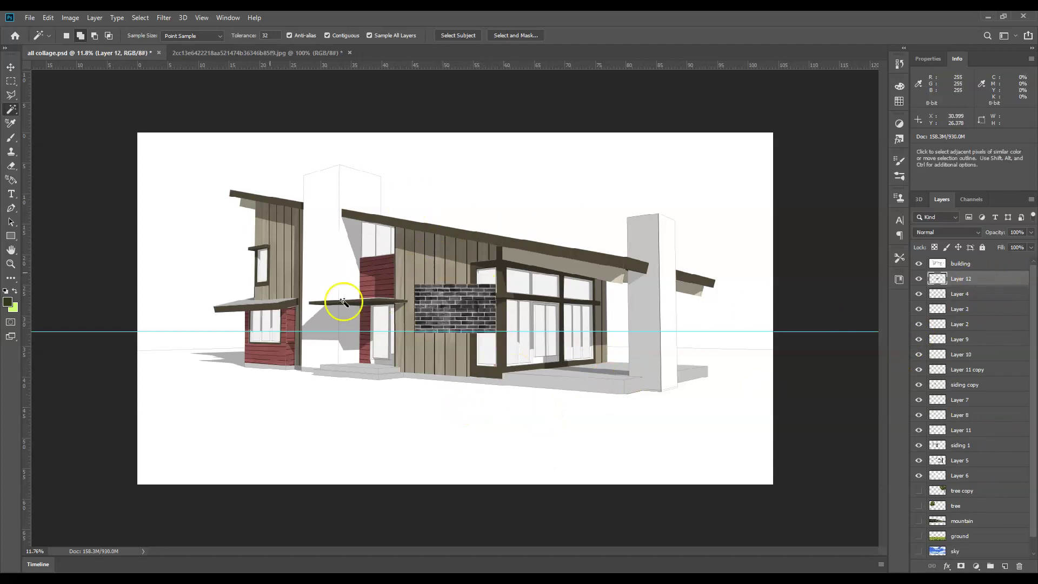
Scale the pasted brick sample down to about 7.8 by 4.7, place it on the blank area below the house, and select its pixels
left_click(11, 66)
left_click_drag(459, 300, 332, 264)
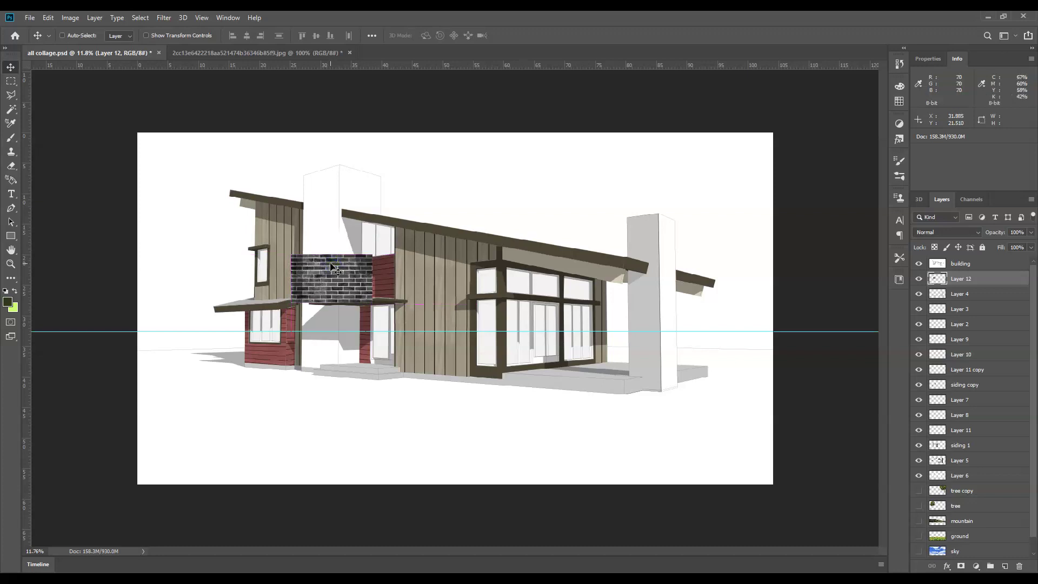
key("ctrl+t")
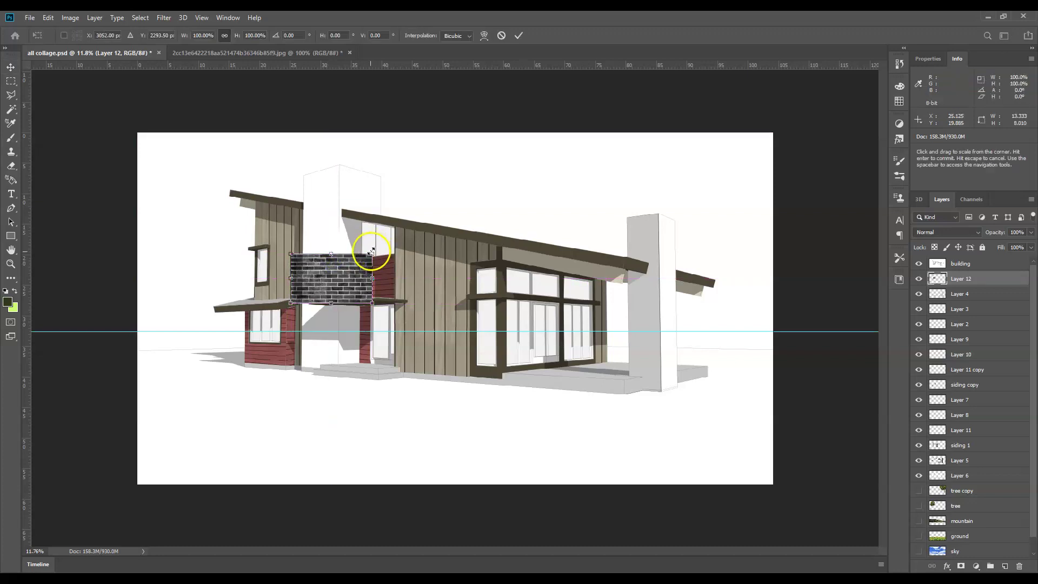
left_click_drag(372, 255, 317, 417)
key("Return")
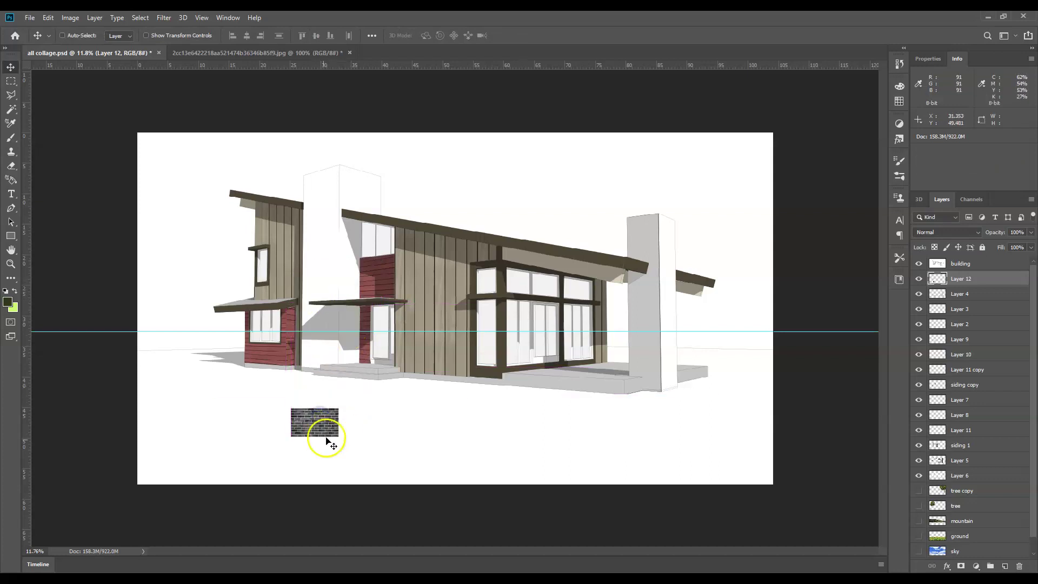
key("ctrl")
left_click(938, 282, "ctrl")
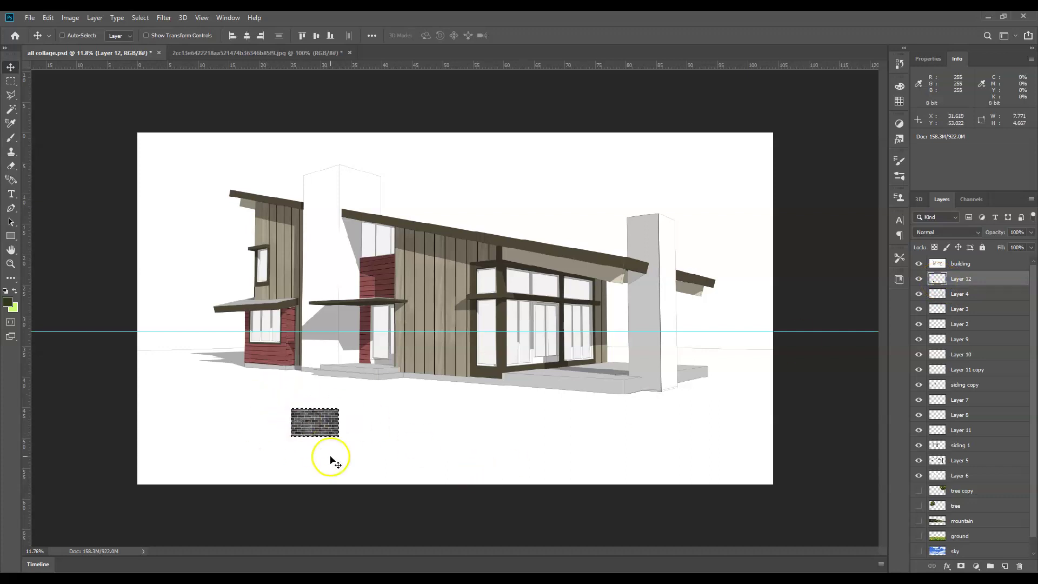
left_click(48, 17)
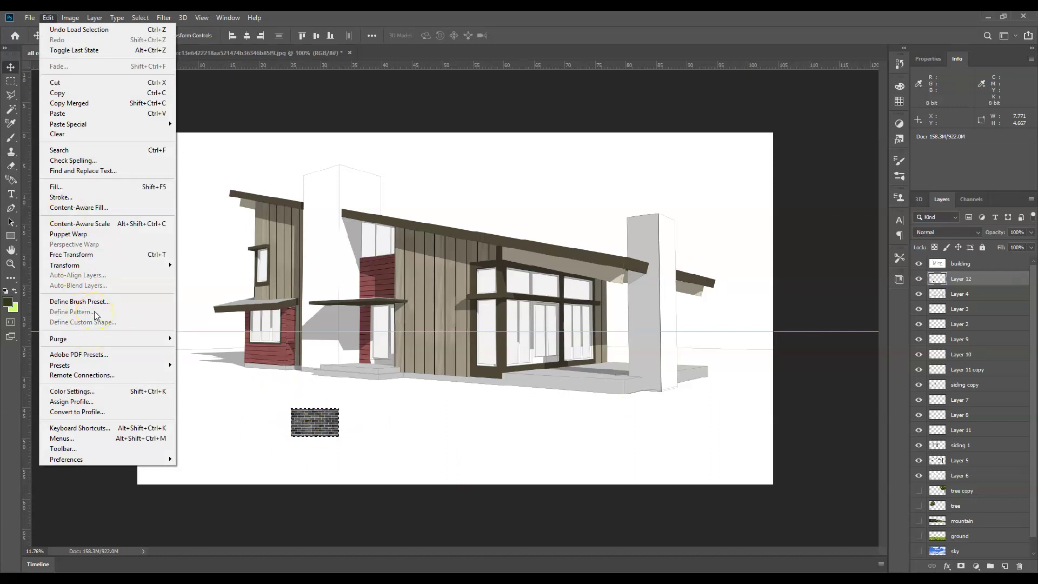
left_click(960, 280)
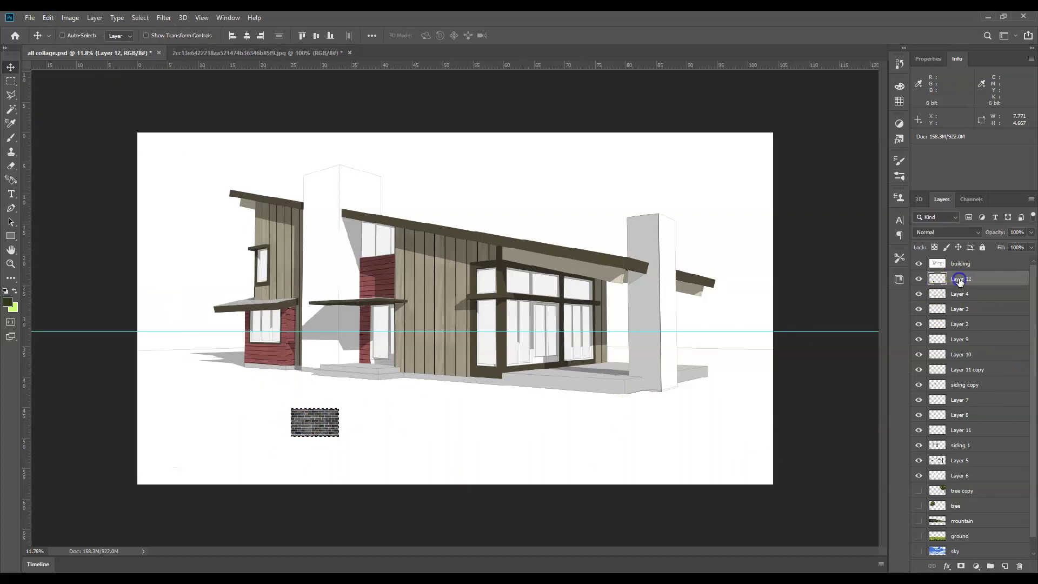
left_click(48, 17)
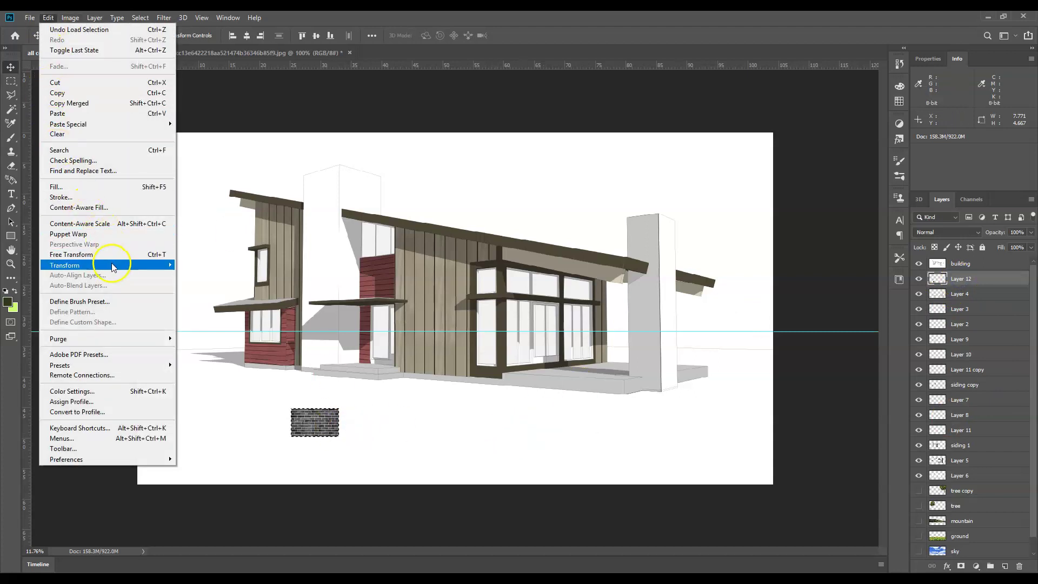
key("Escape")
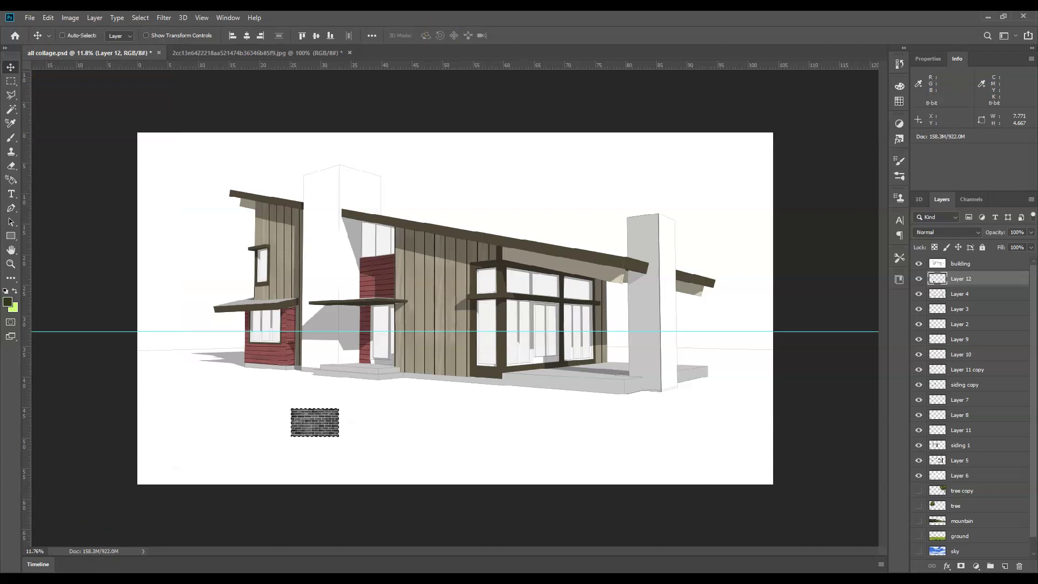
Define the selected brick sample as a pattern with the suggested name, and delete the sample from Layer 12
key("ctrl+0")
key("m")
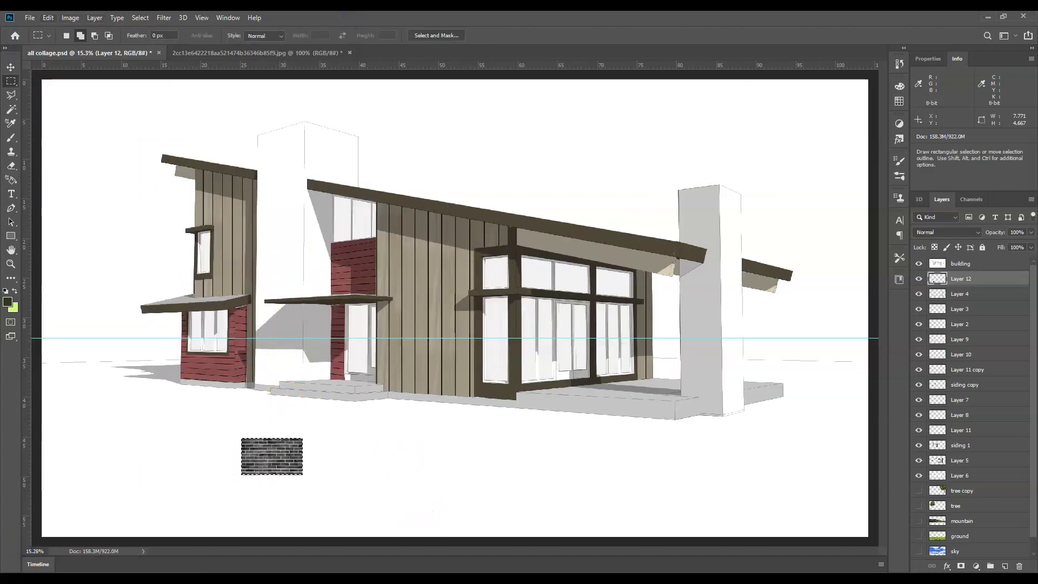
key("alt+e")
left_click(93, 312)
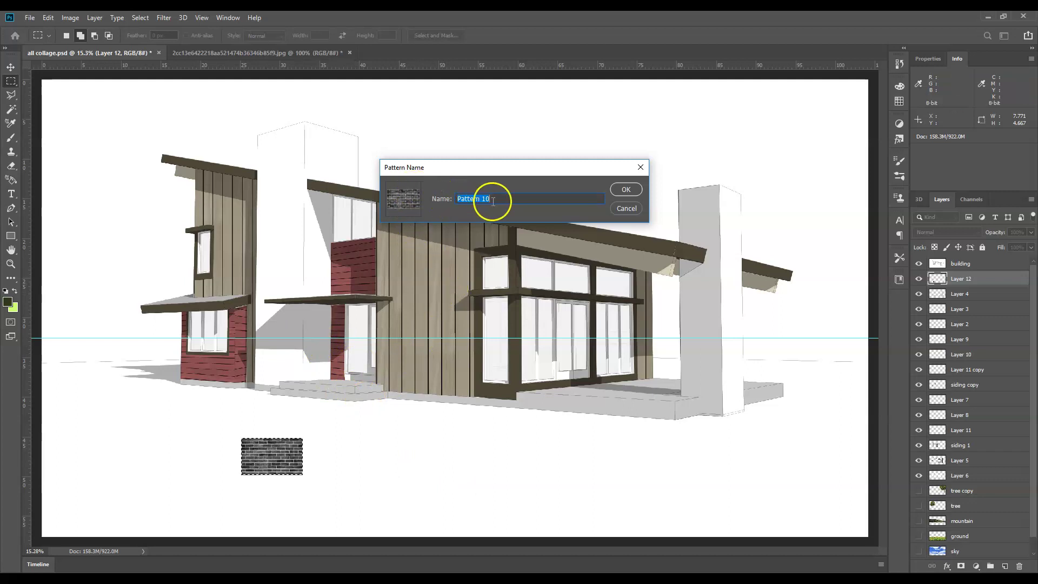
left_click(625, 187)
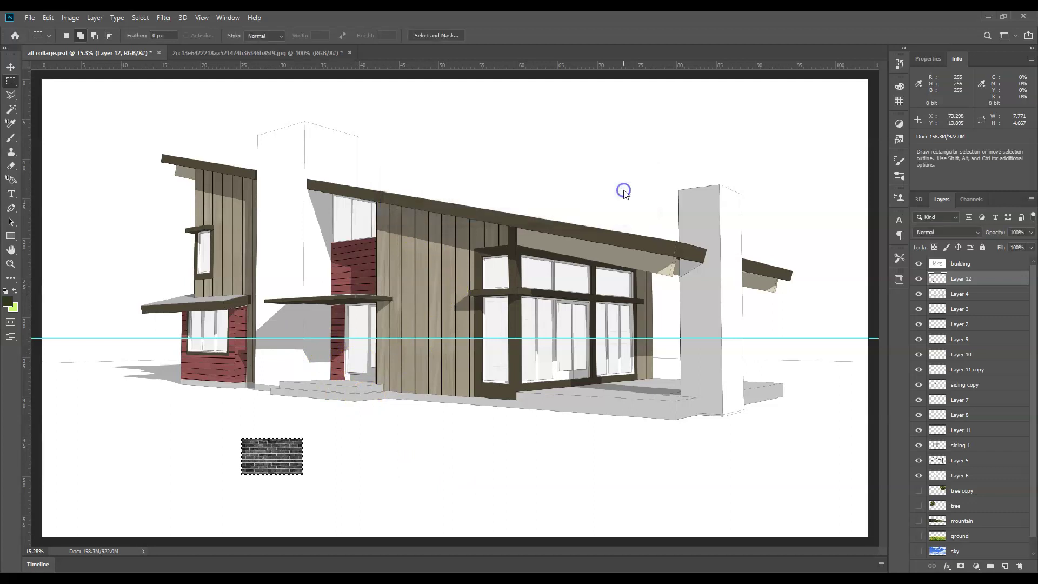
key("Delete")
key("ctrl+d")
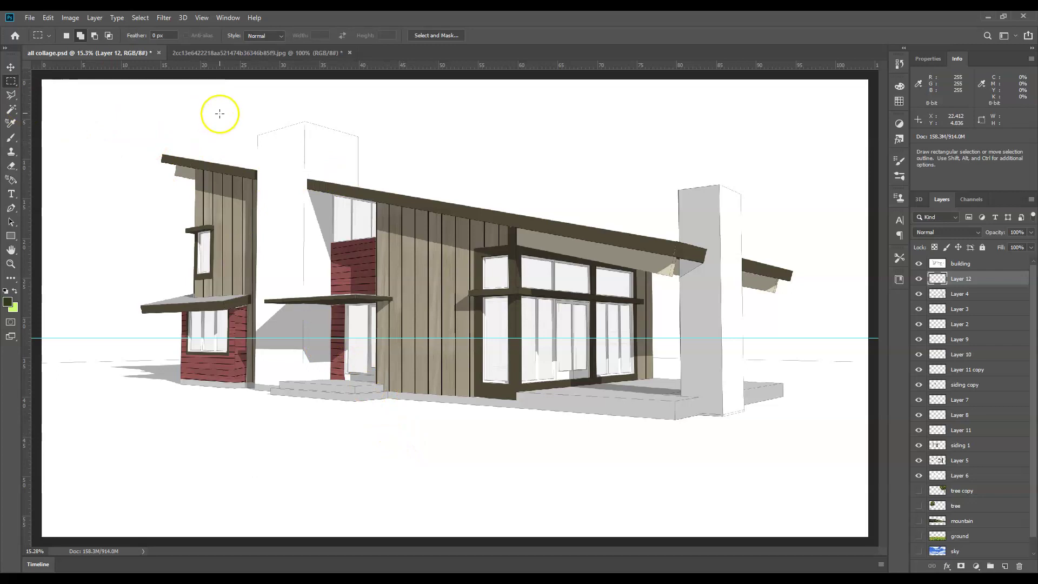
Select a tall rectangle, about 16.7 by 43.7, over the left chimney's front face and fill it with the new brick pattern
left_click(204, 99)
left_click_drag(204, 99, 336, 445)
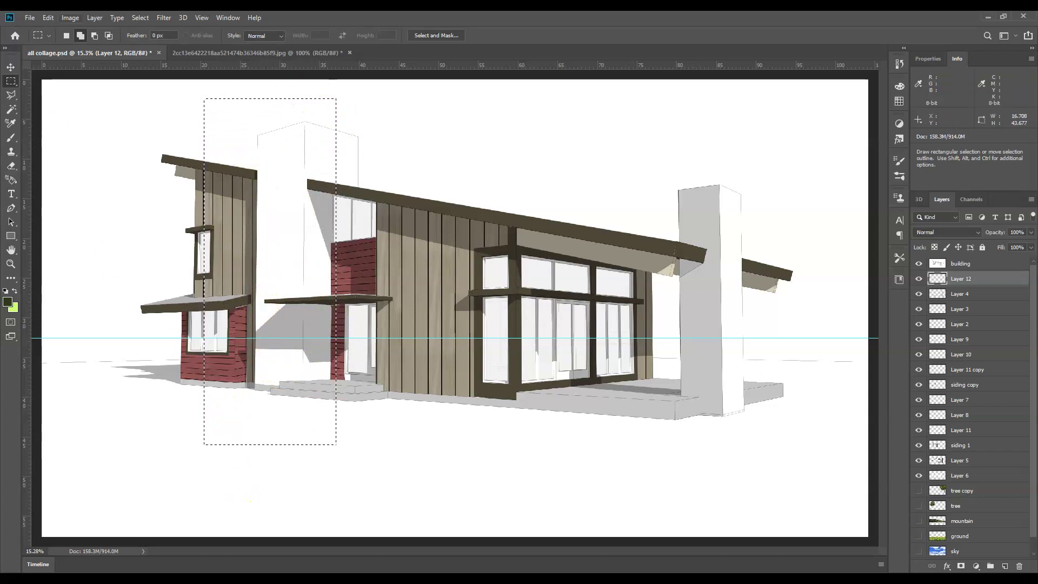
left_click(48, 18)
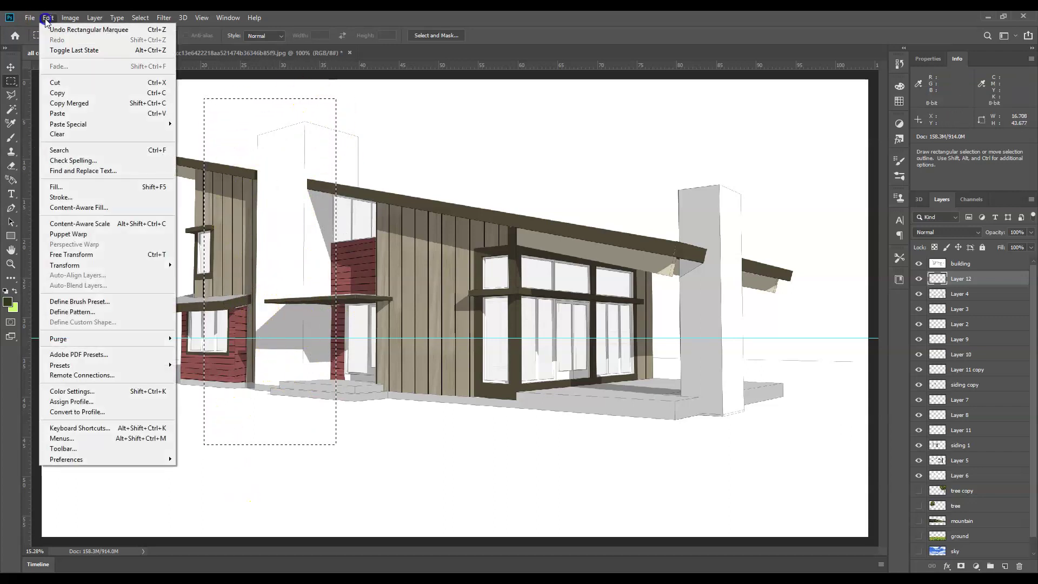
left_click(89, 186)
left_click(197, 195)
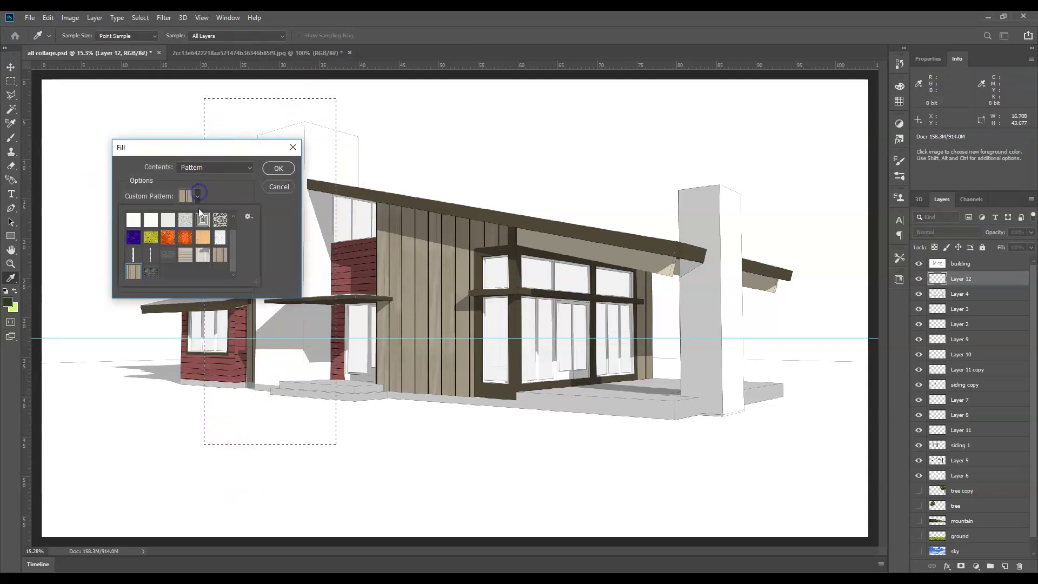
left_click(153, 273)
left_click(278, 168)
key("m")
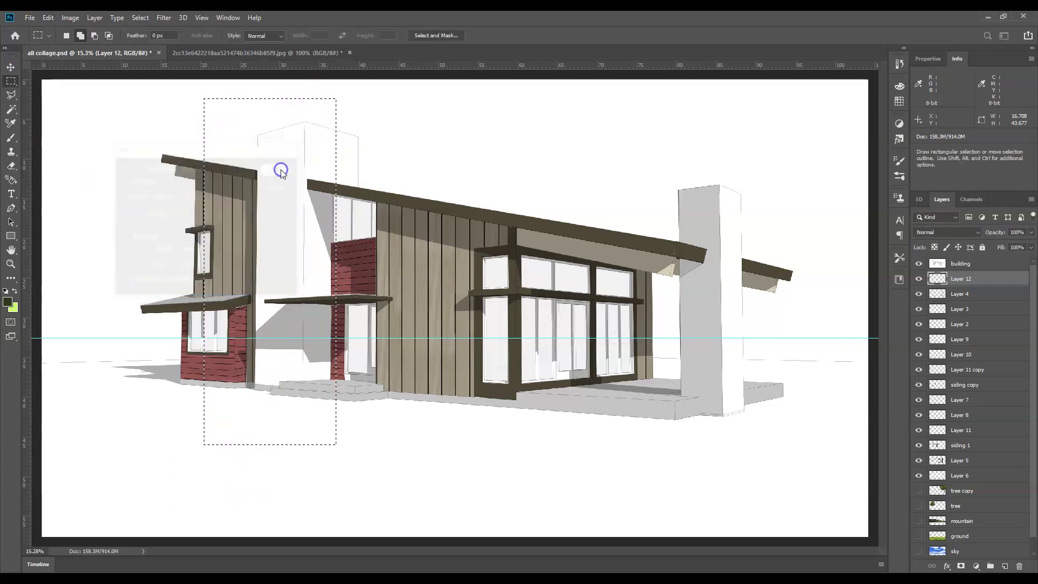
Skew the brick fill vertically to about -19.7° with a Perspective transform and move it over the left chimney
left_click(49, 18)
mouse_move(100, 266)
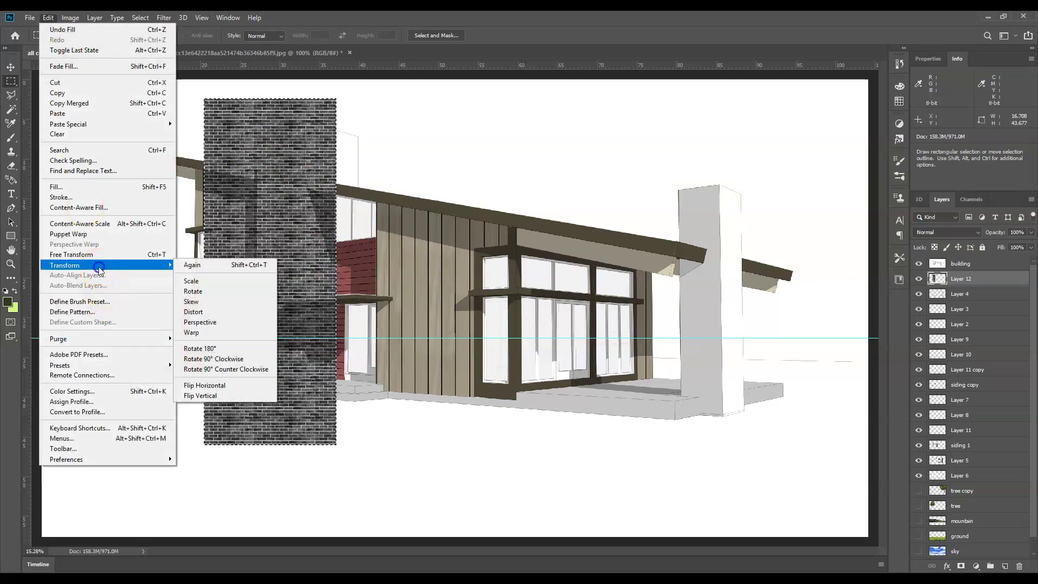
left_click(216, 327)
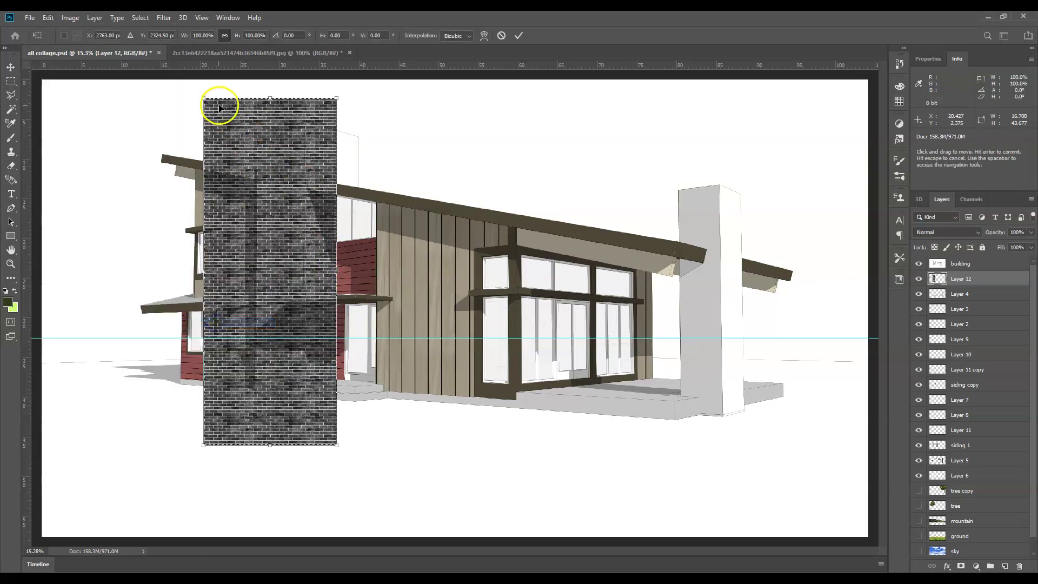
left_click_drag(207, 100, 212, 147)
left_click_drag(252, 248, 275, 263)
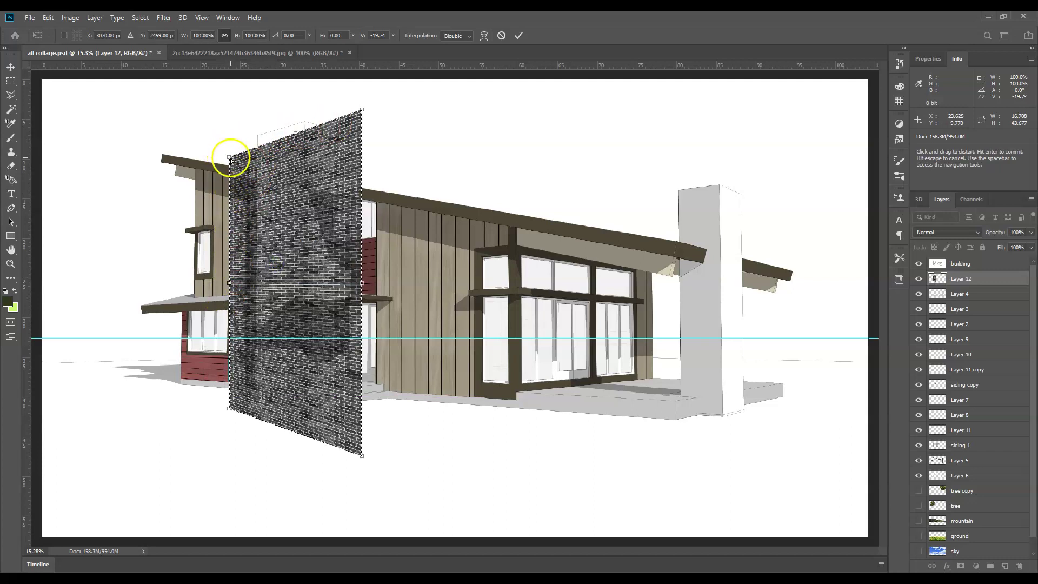
Adjust the perspective skew to about -16.4°, align the brick with the left chimney's top edge, and apply the transform
left_click_drag(227, 156, 229, 146)
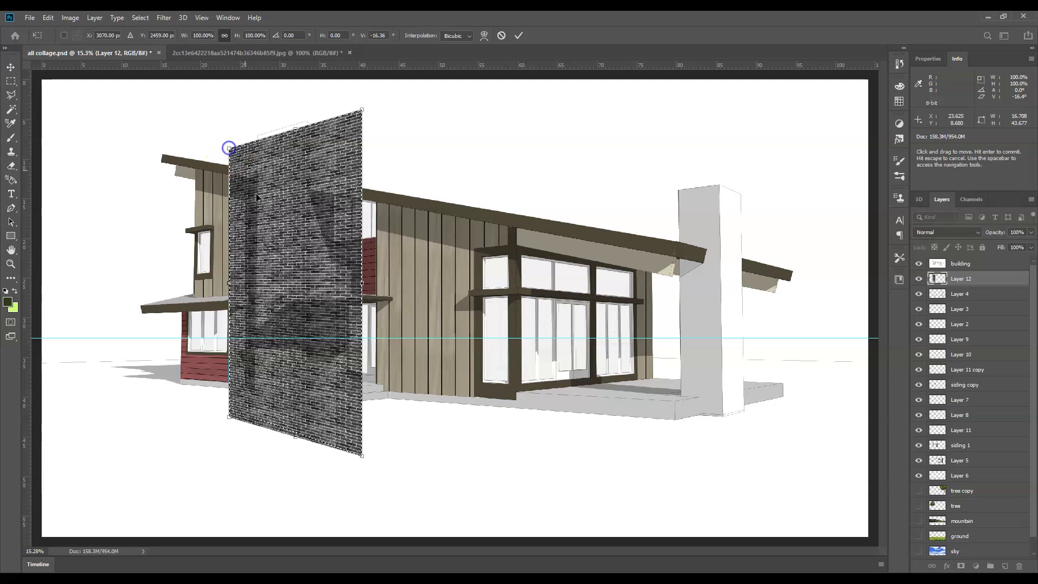
left_click_drag(273, 192, 274, 184)
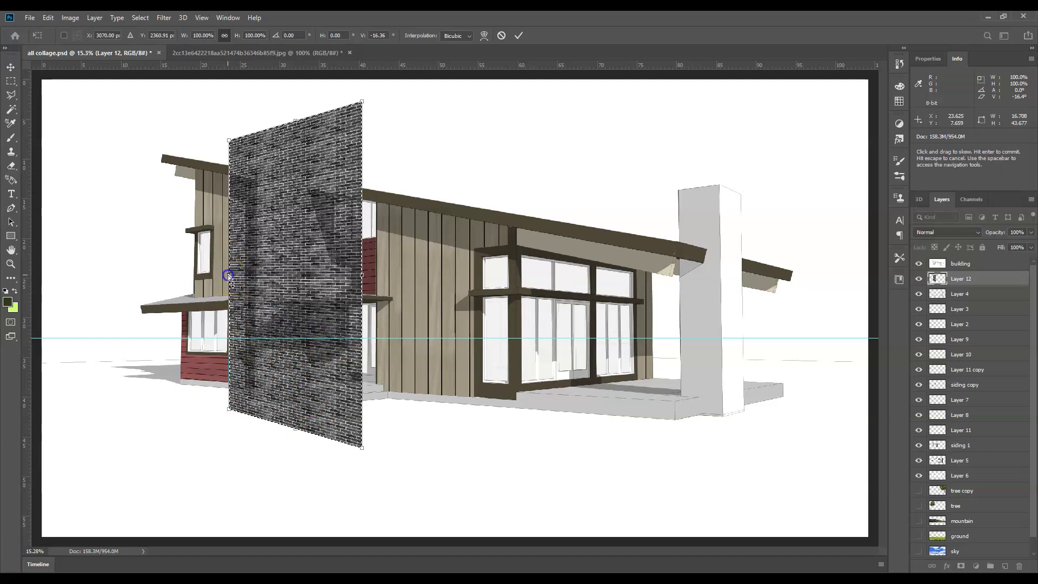
left_click_drag(228, 279, 226, 286)
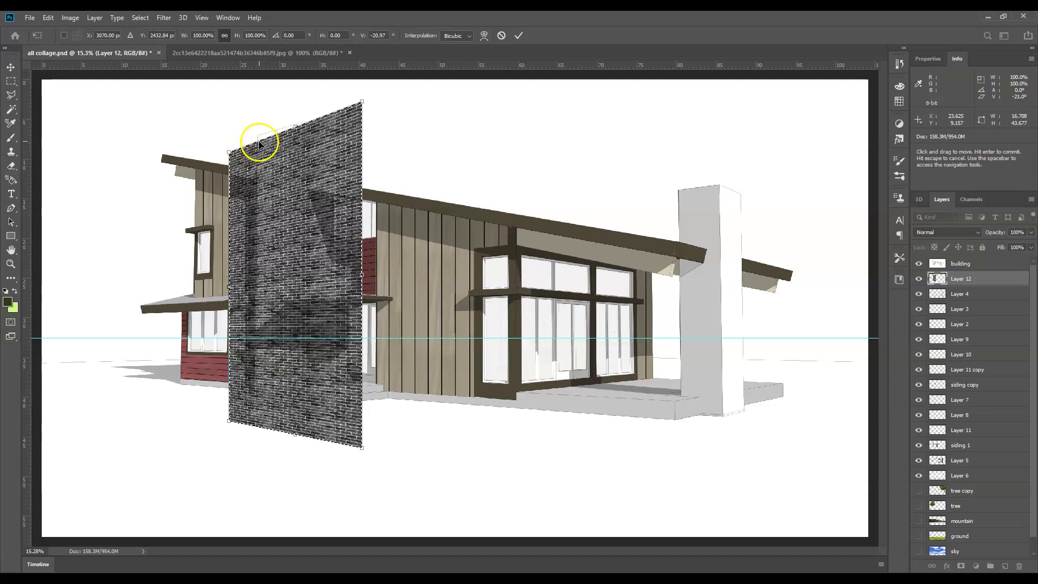
left_click_drag(227, 149, 229, 141)
left_click_drag(232, 284, 231, 280)
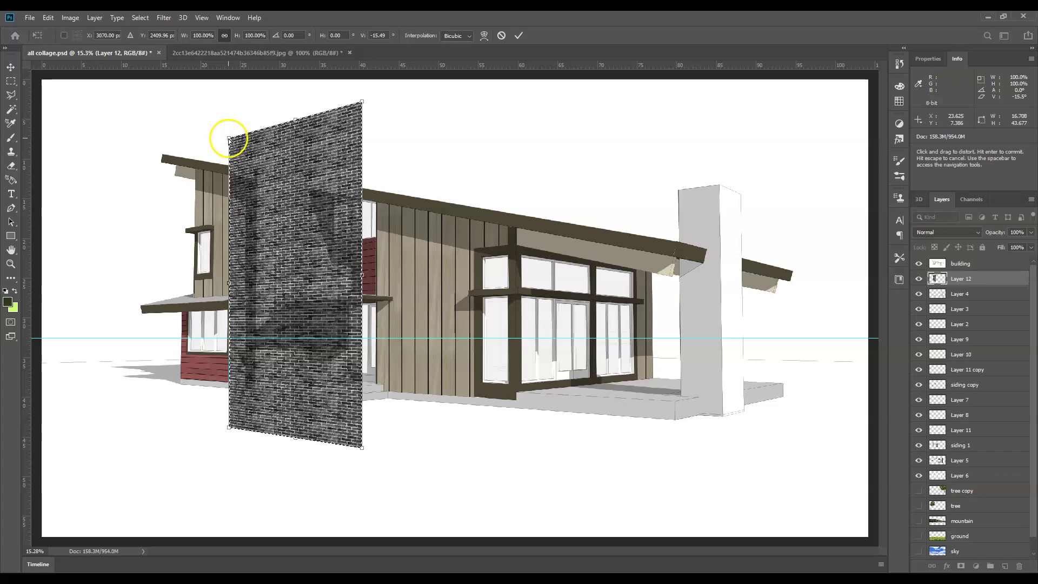
left_click_drag(230, 141, 229, 140)
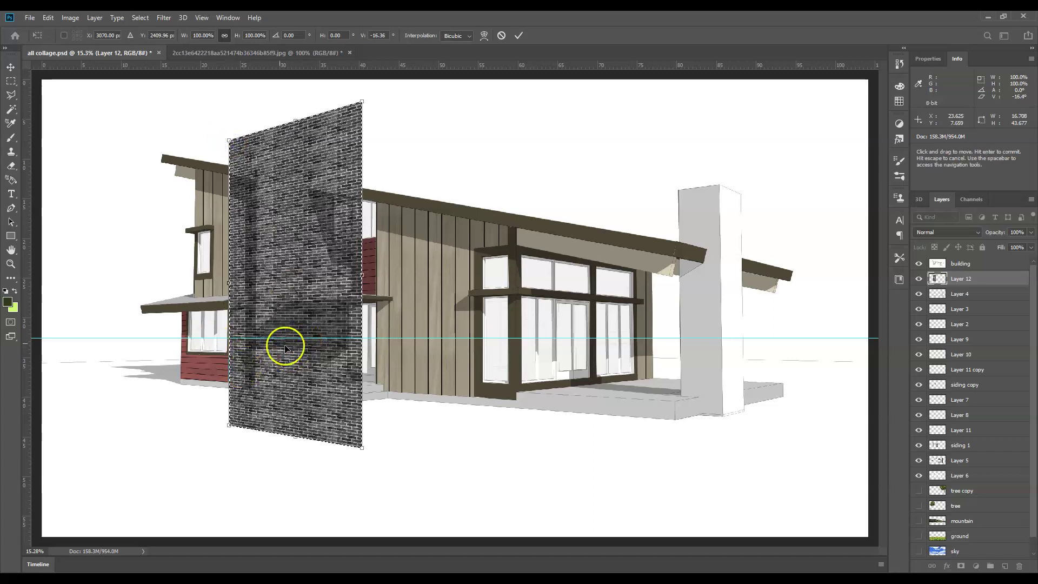
key("Return")
Hide Layer 12, clear the selection, and select all parts of the left chimney's front-left face with the Magic Wand, including below the canopy
key("m")
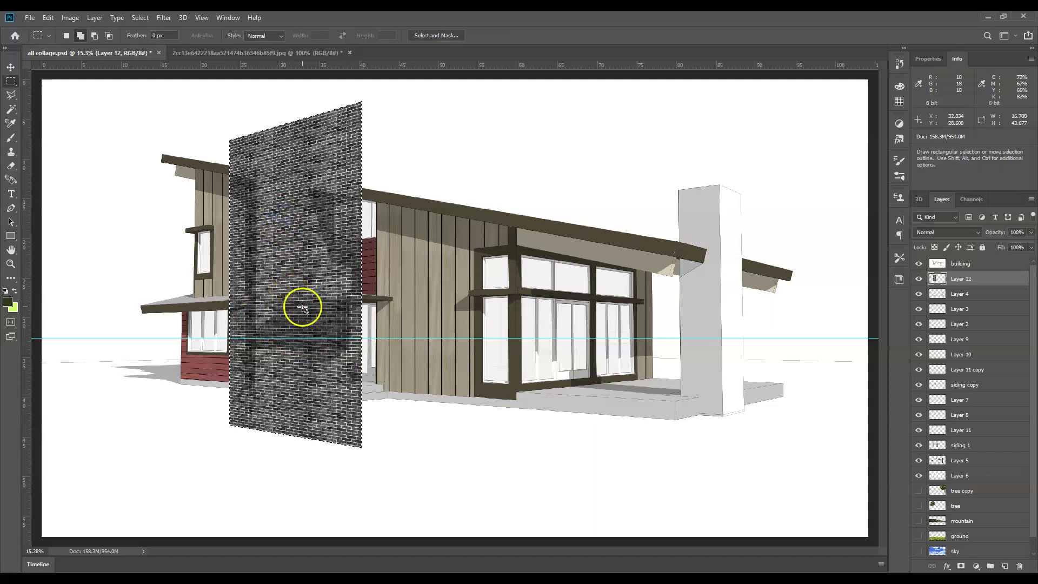
left_click(918, 280)
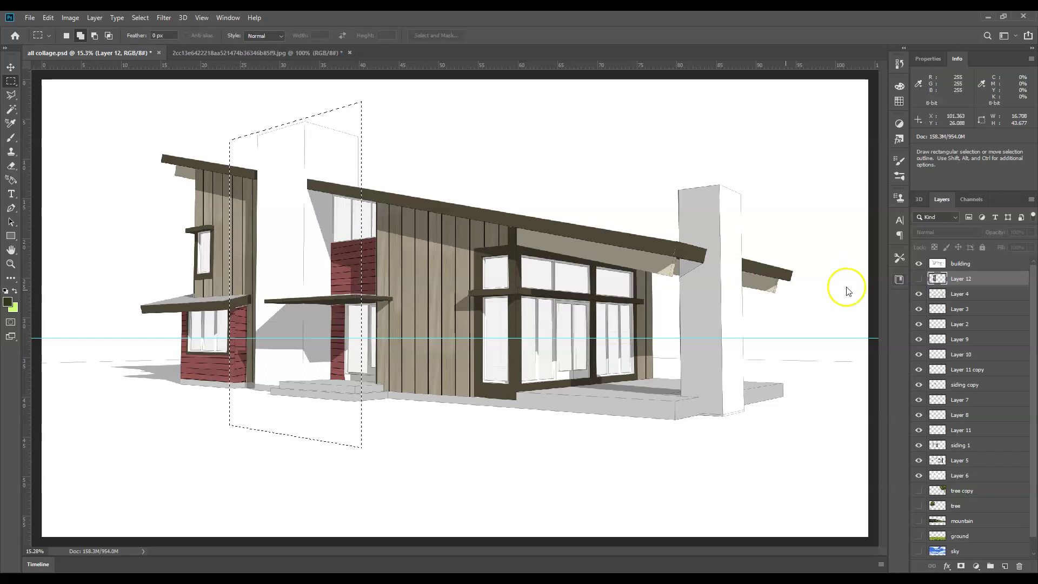
key("ctrl+d")
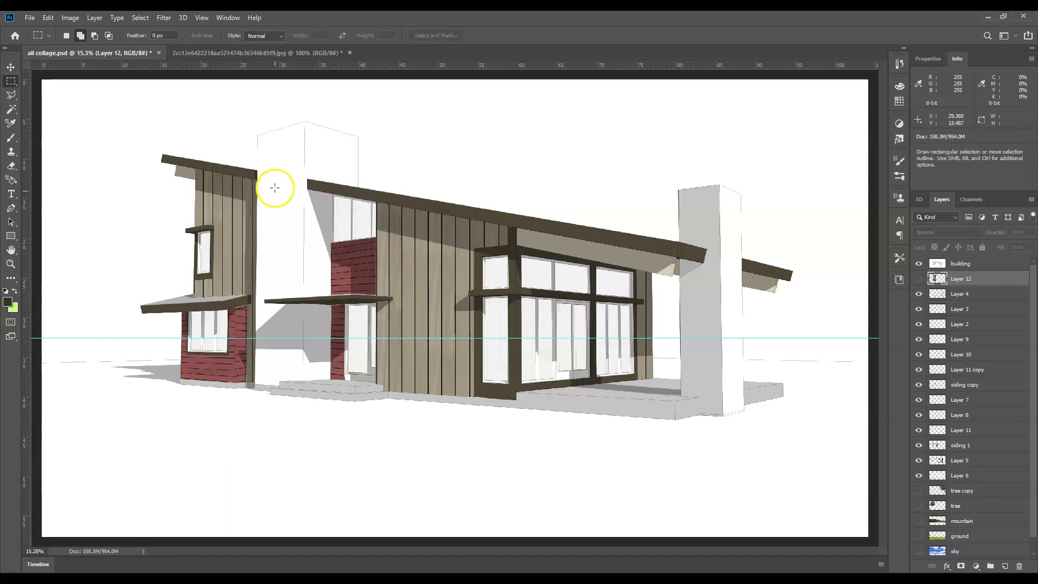
left_click(10, 108)
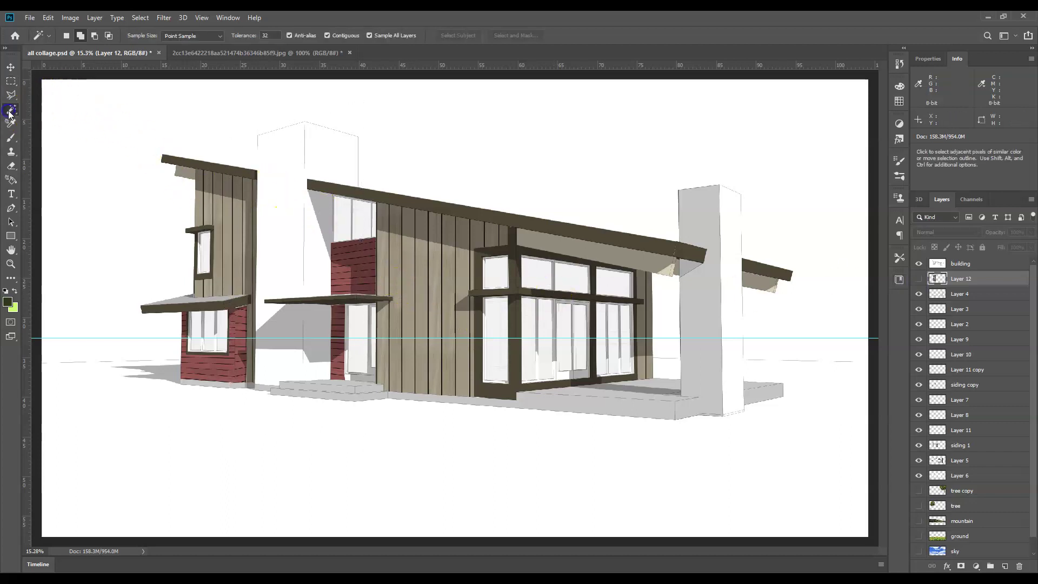
left_click(281, 151)
left_click(288, 325, "shift")
left_click(287, 365, "shift")
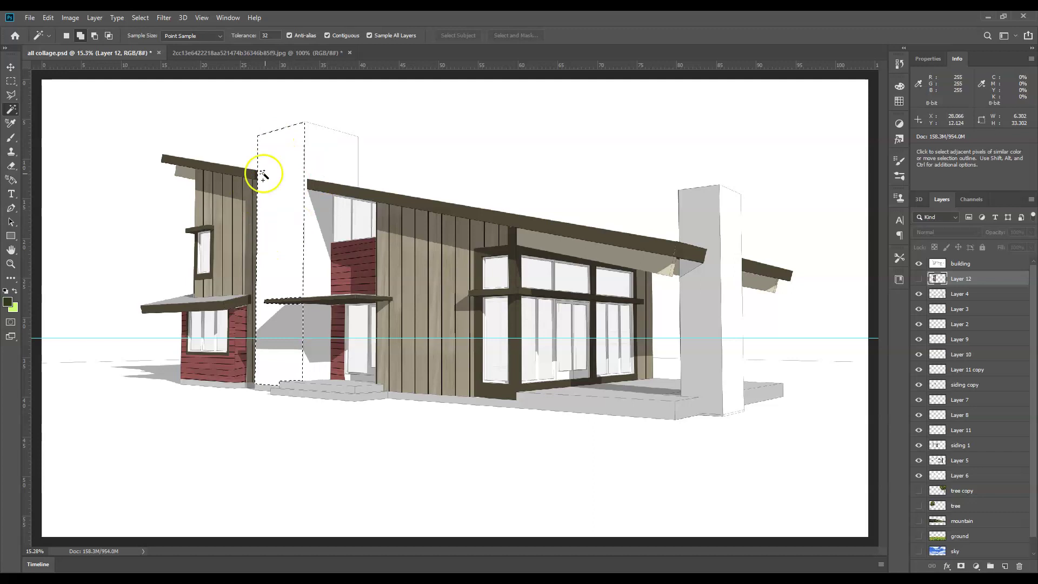
Invert the selection, show Layer 12, delete the brick outside the left chimney's face, and deselect
left_click(140, 18)
left_click(149, 60)
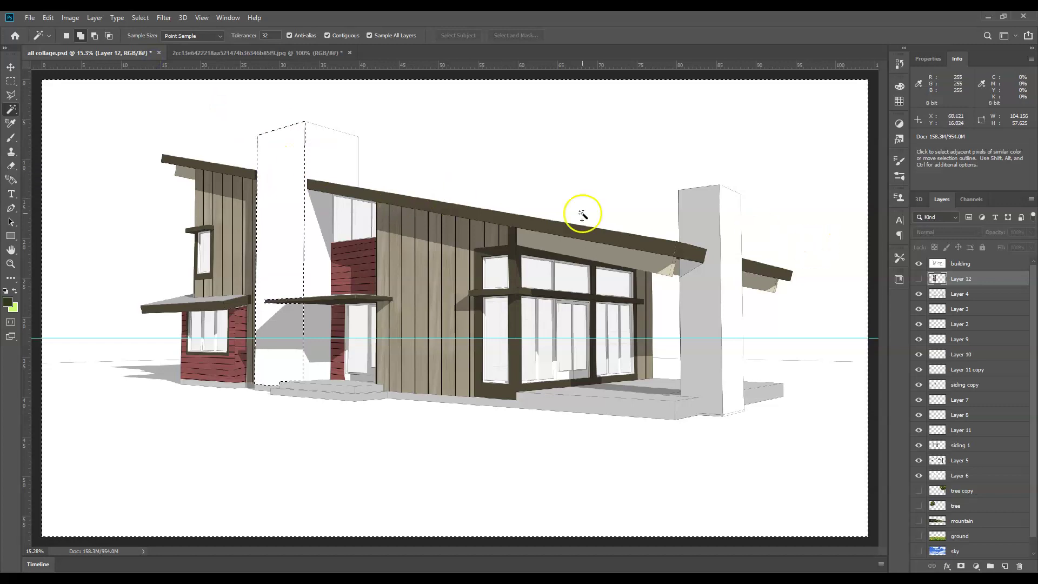
left_click(920, 280)
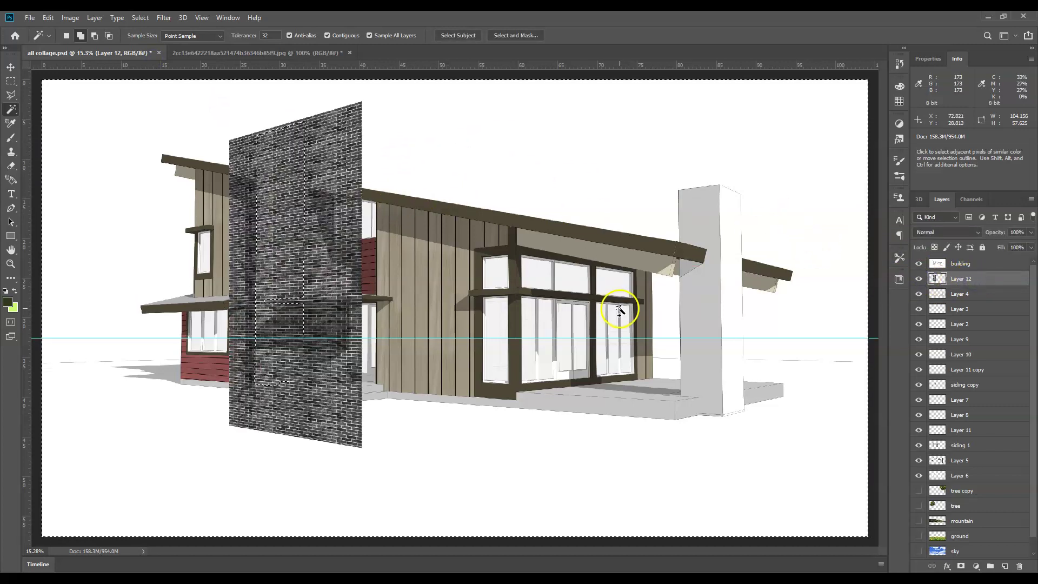
key("Delete")
key("ctrl+d")
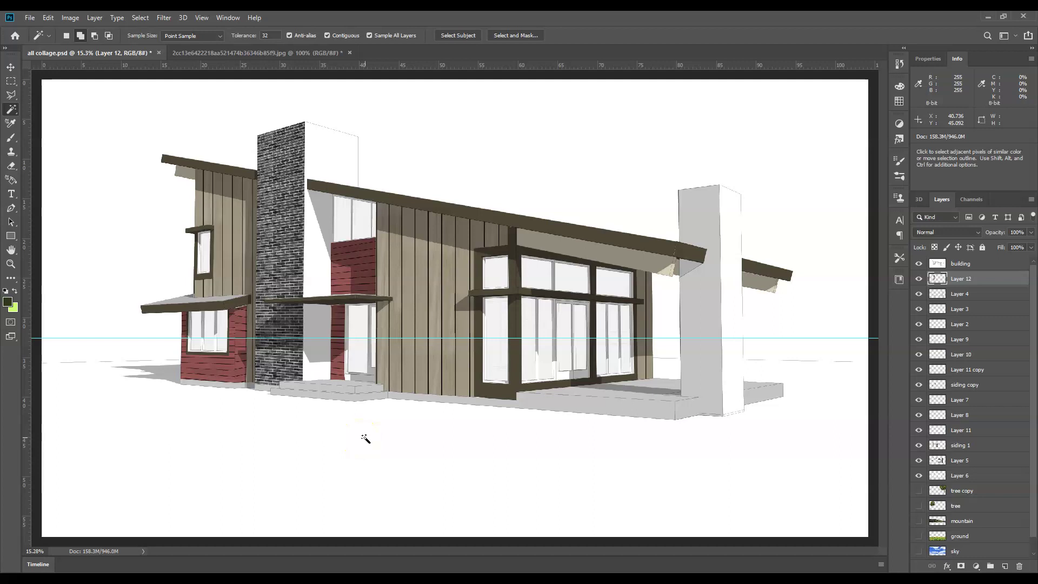
Select a rectangle about 8.3 by 34.8 over the right chimney's narrow white face and fill it with the brick pattern on a new layer
left_click(11, 81)
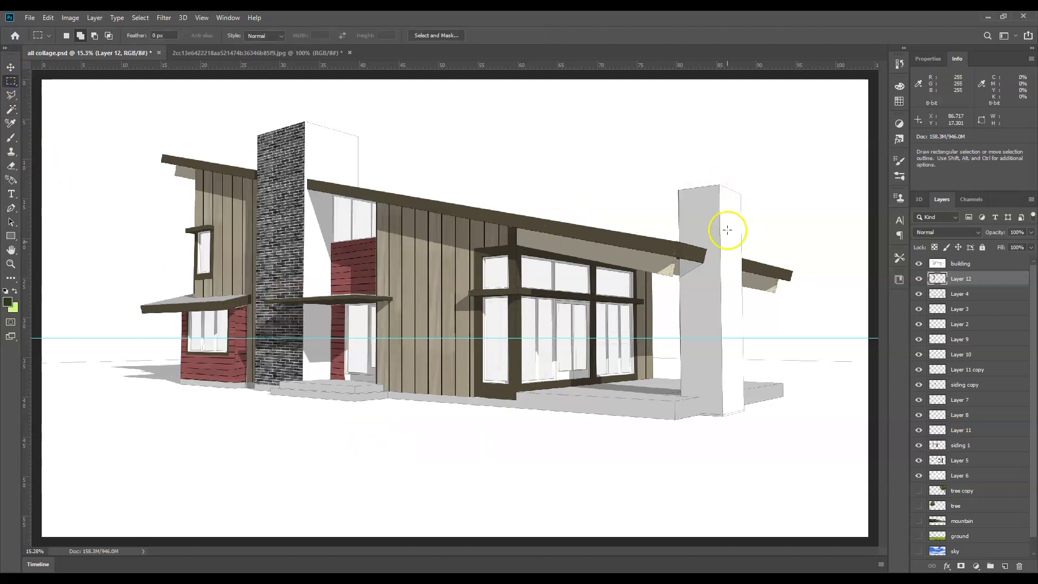
left_click(324, 163)
left_click_drag(700, 164, 764, 440)
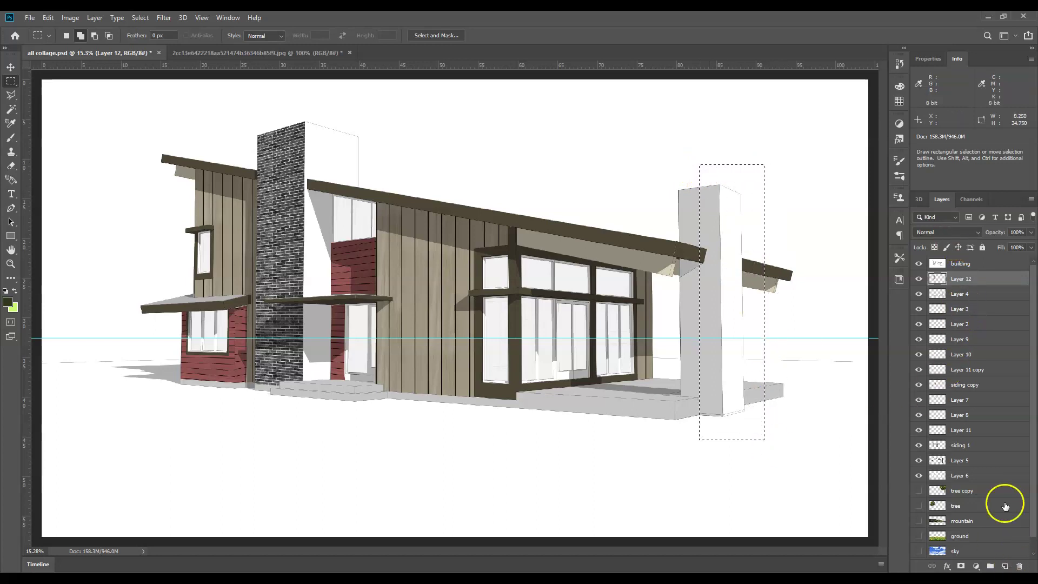
left_click(1005, 567)
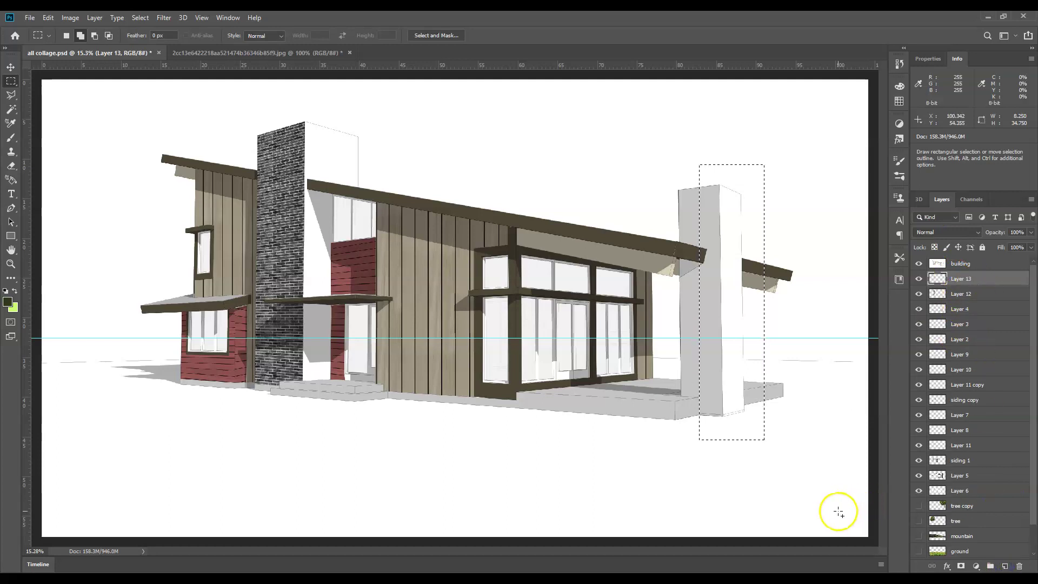
left_click(48, 17)
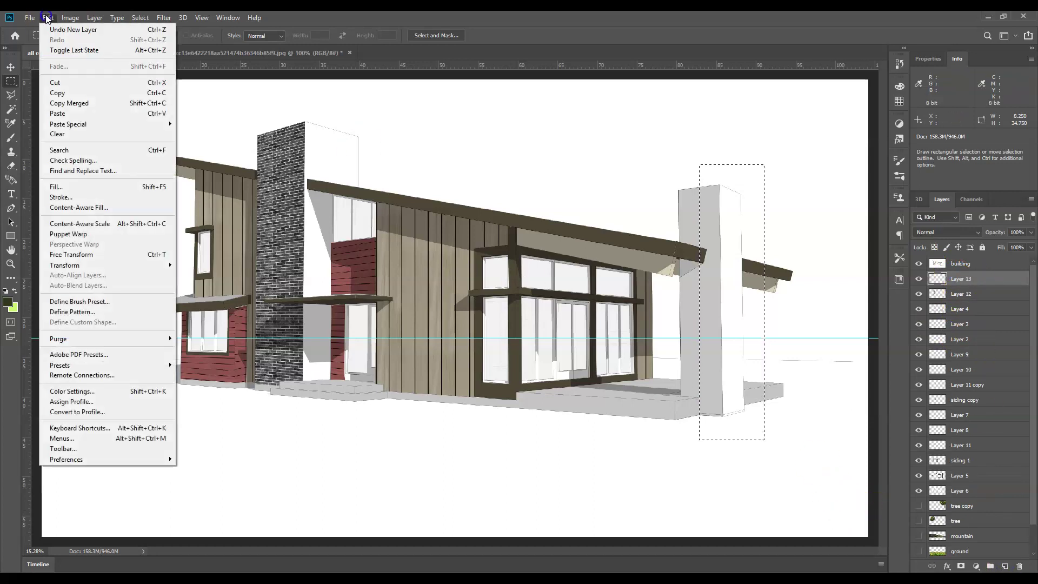
left_click(62, 187)
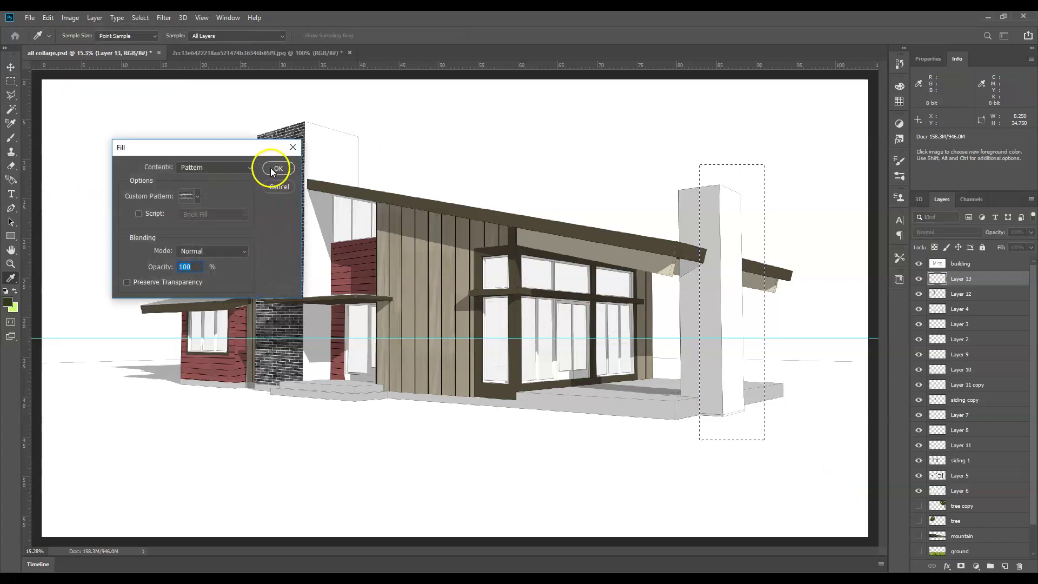
left_click(271, 168)
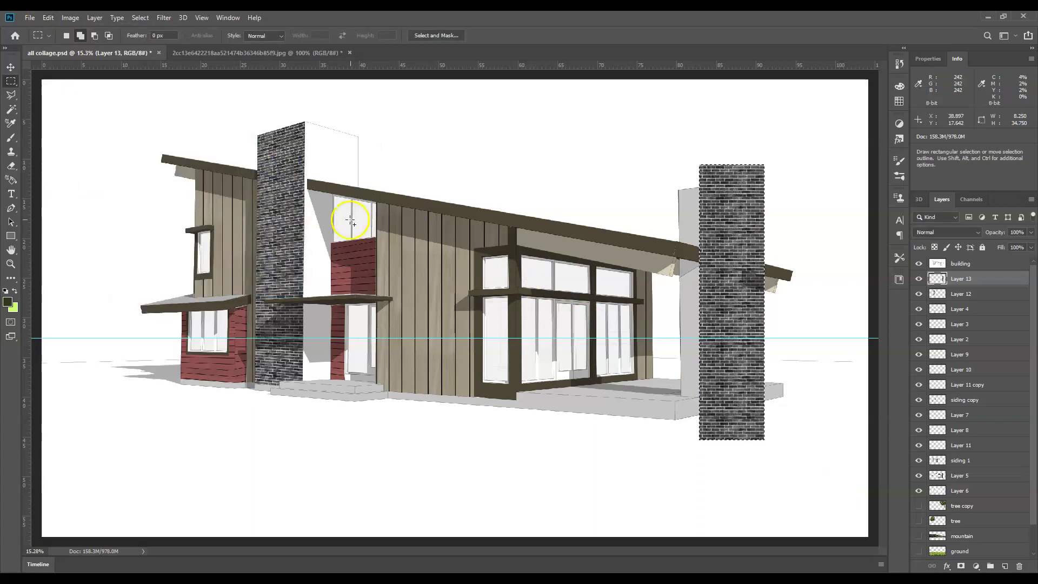
Skew the new brick fill vertically to about 26.4° with a Perspective transform, position it over the right chimney, apply, and deselect
left_click(48, 17)
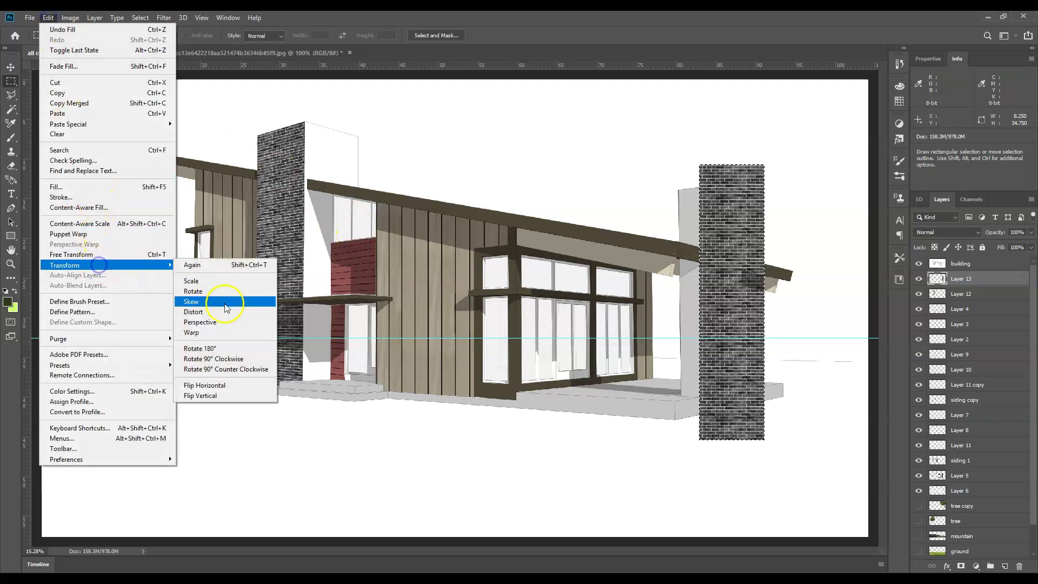
left_click(223, 323)
left_click_drag(726, 220, 774, 207)
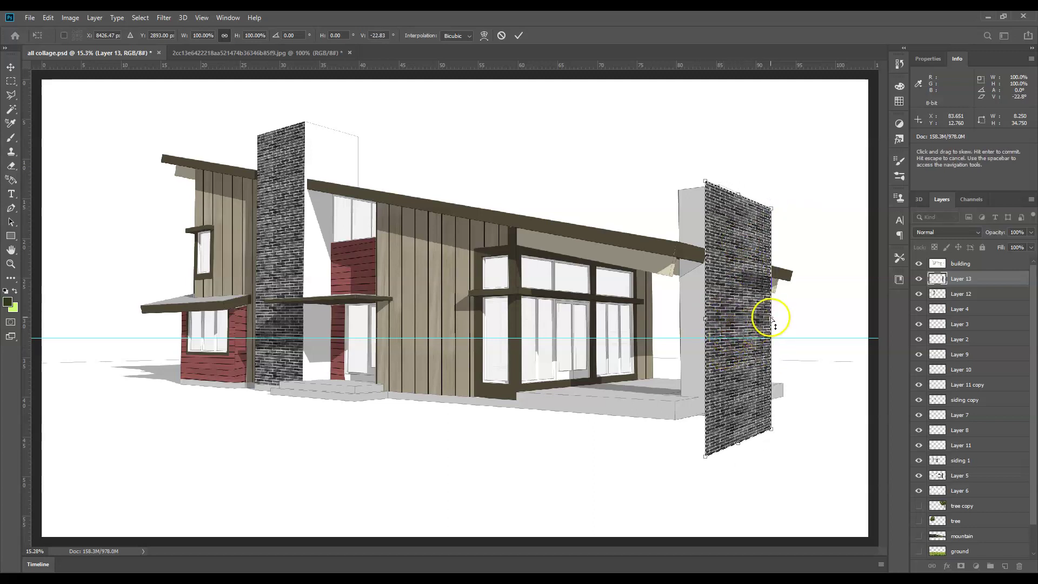
left_click_drag(772, 319, 777, 323)
left_click_drag(737, 219, 738, 217)
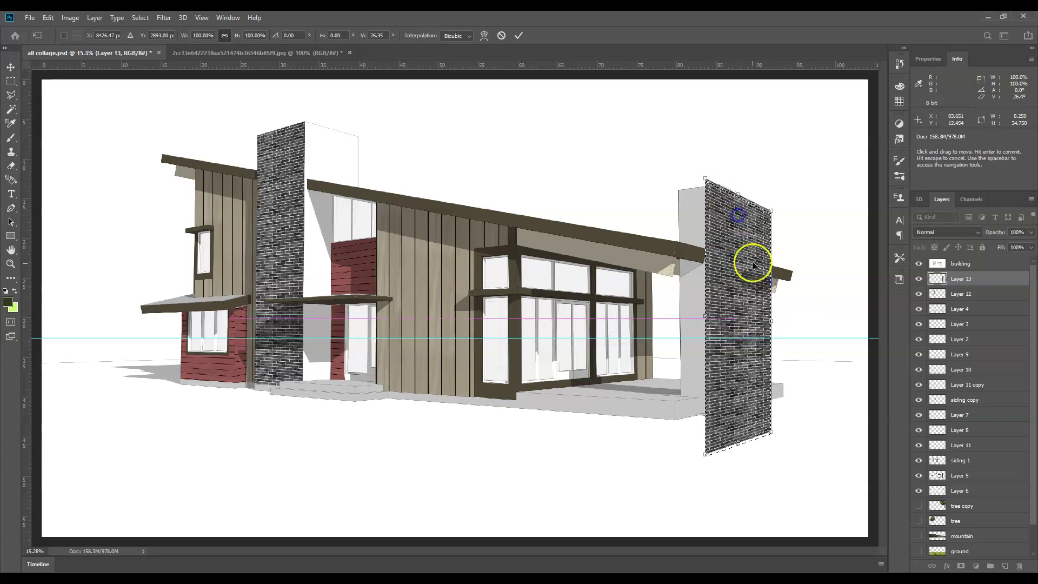
key("Return")
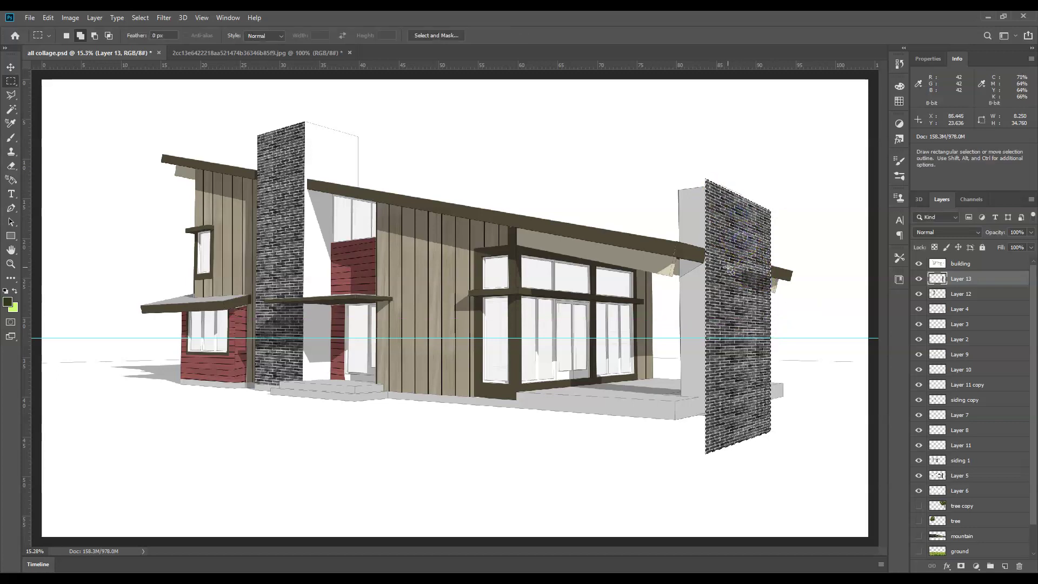
key("ctrl+d")
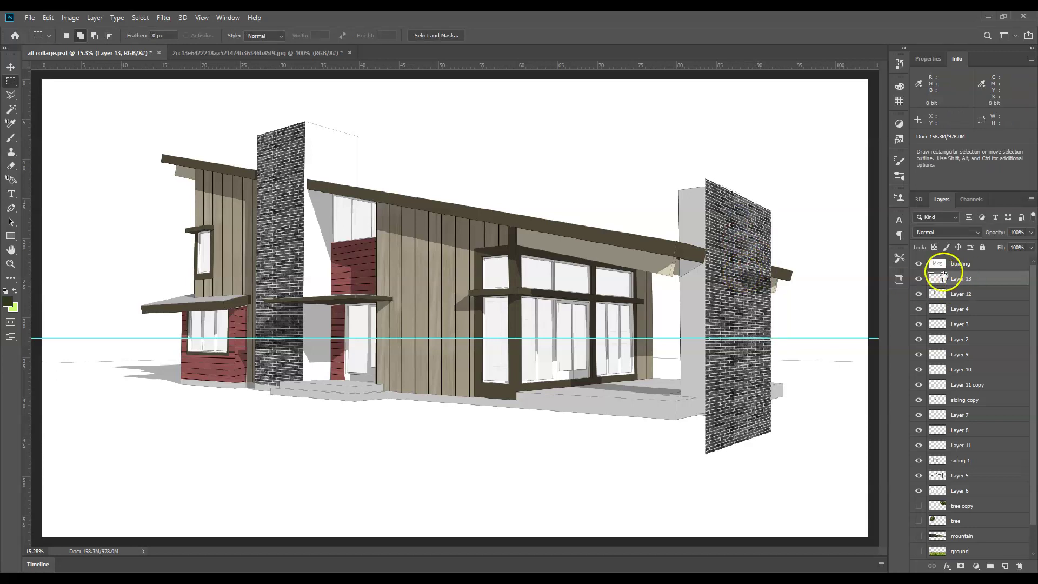
Hide Layer 13, keep it active, and select the right chimney's narrow white face with the Magic Wand
left_click(920, 277)
left_click(958, 262)
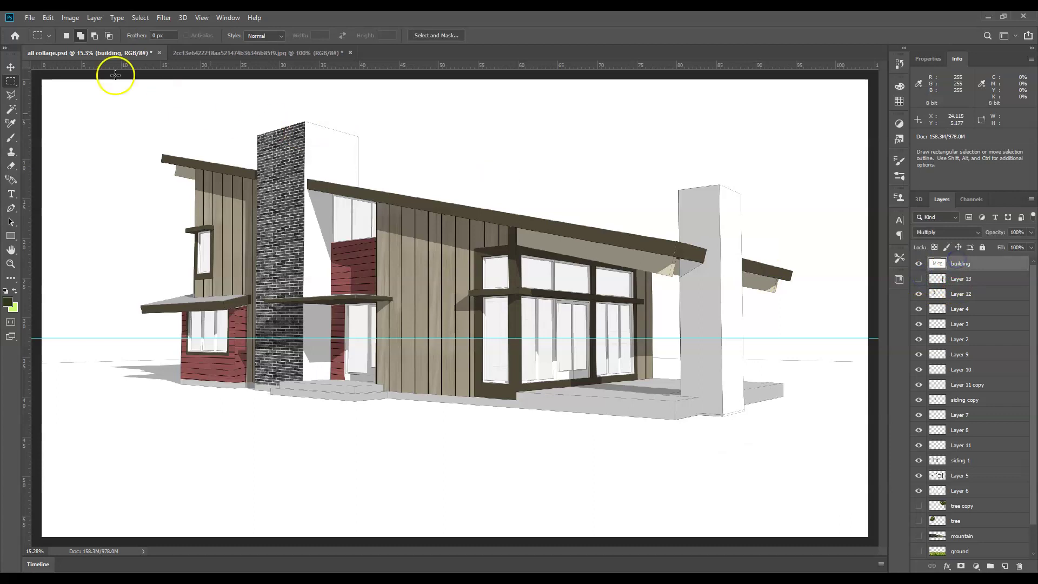
left_click(964, 280)
left_click(11, 109)
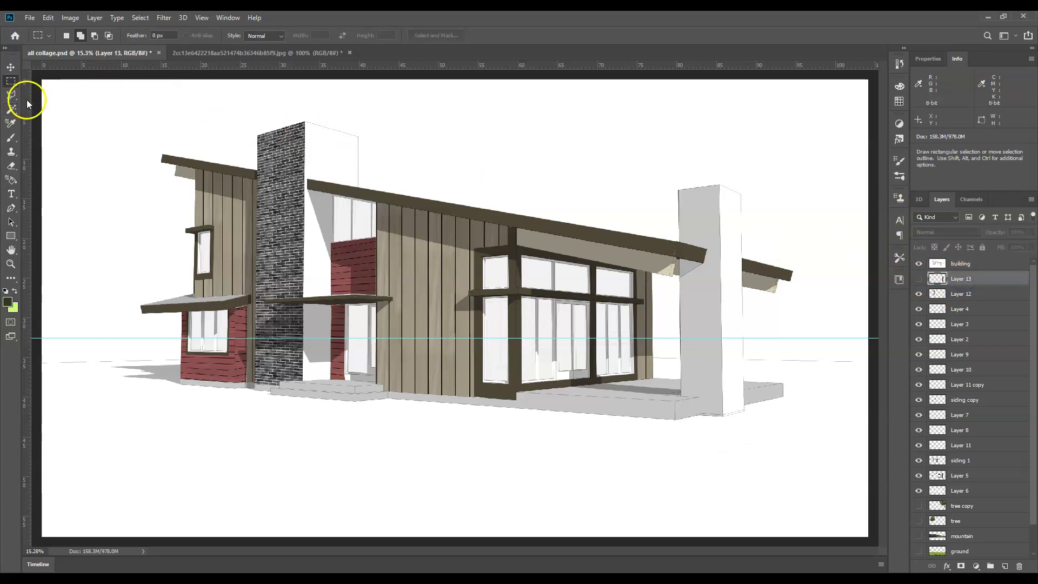
left_click(668, 254)
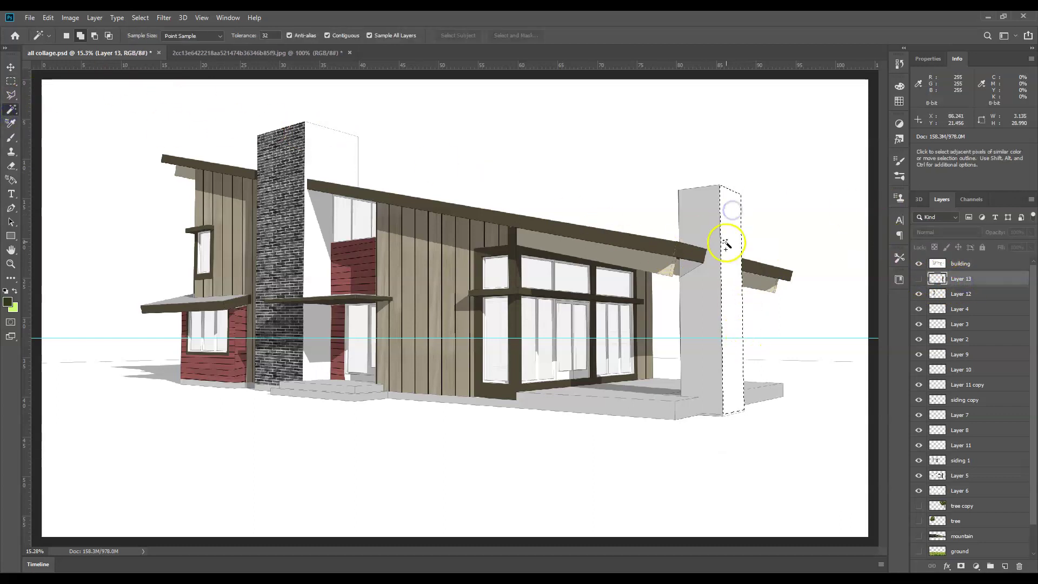
Invert the selection, show Layer 13, delete the brick outside the right chimney's narrow face, and deselect
left_click(140, 17)
left_click(149, 63)
left_click(920, 284)
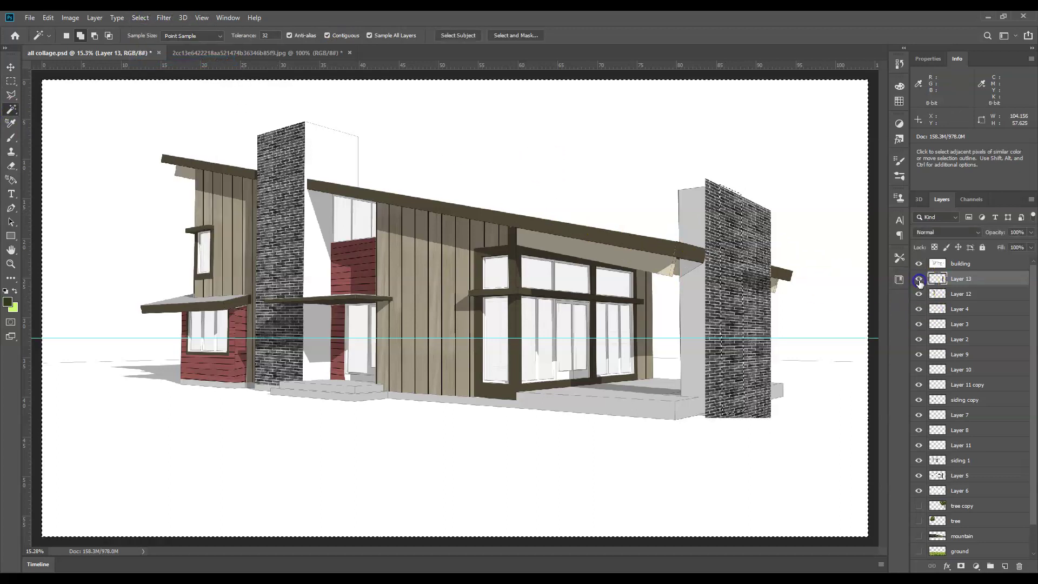
key("Delete")
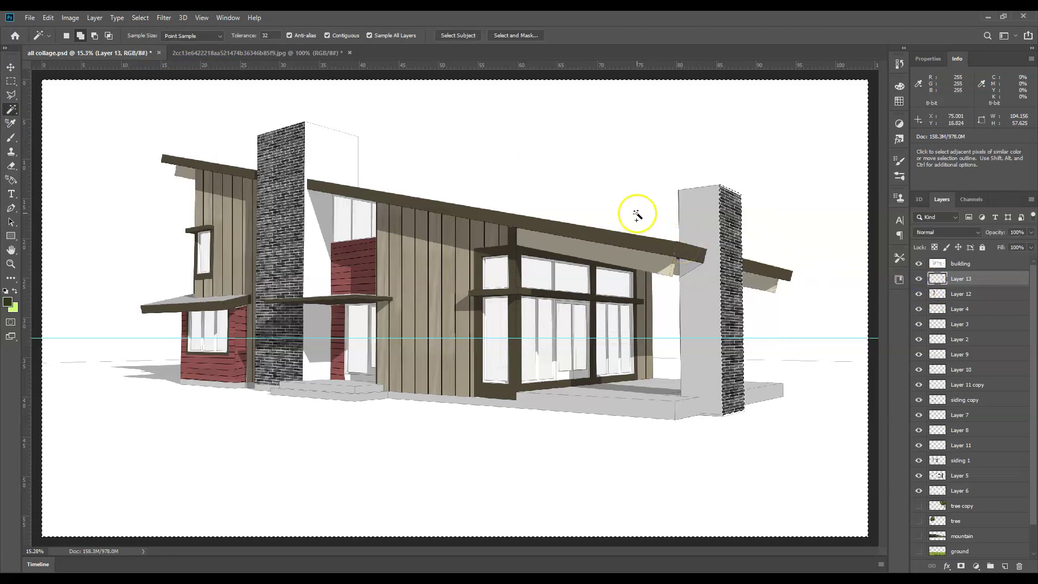
key("ctrl+d")
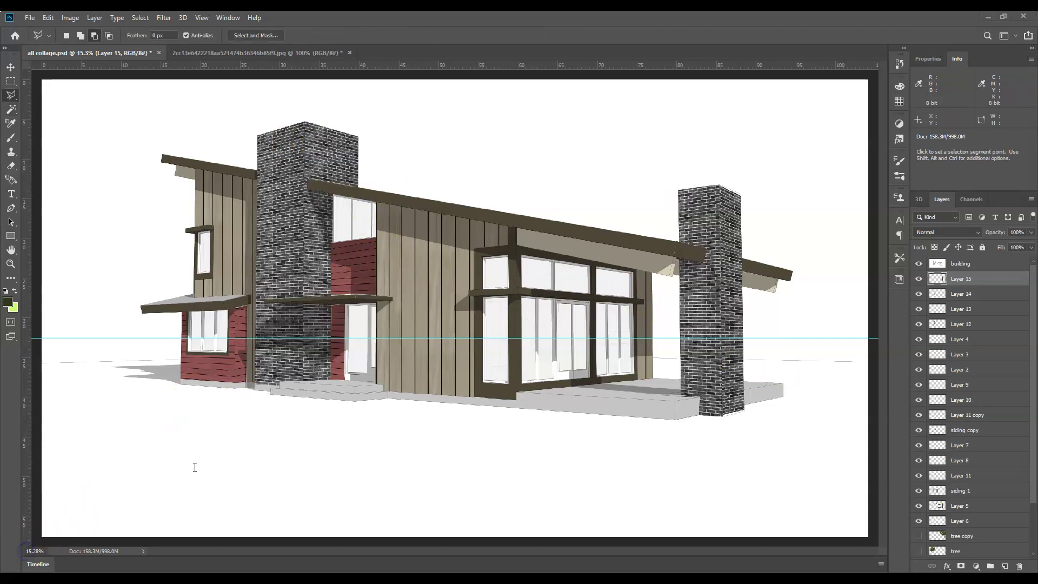
left_click(262, 363)
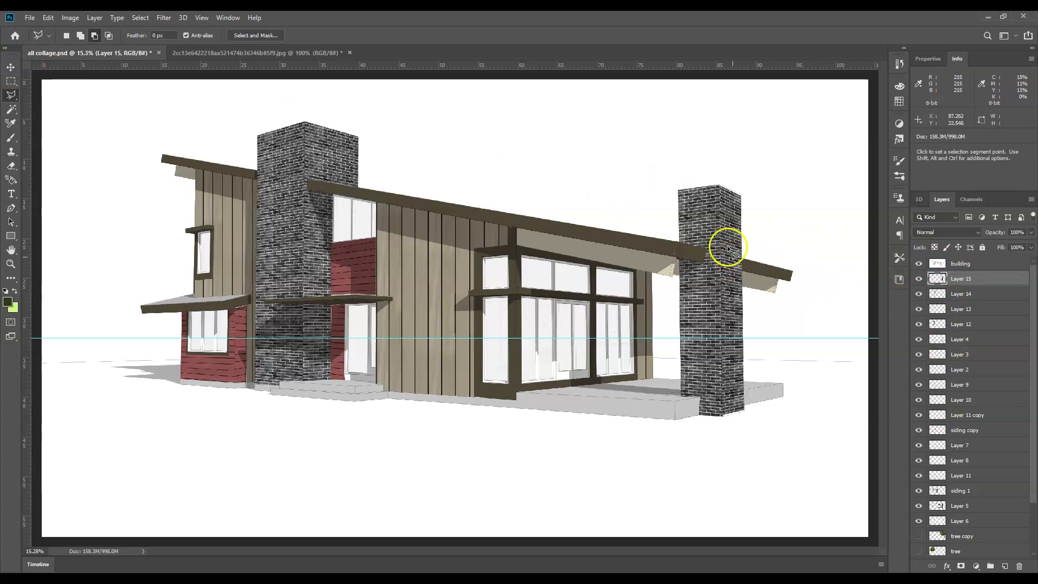
left_click(11, 68)
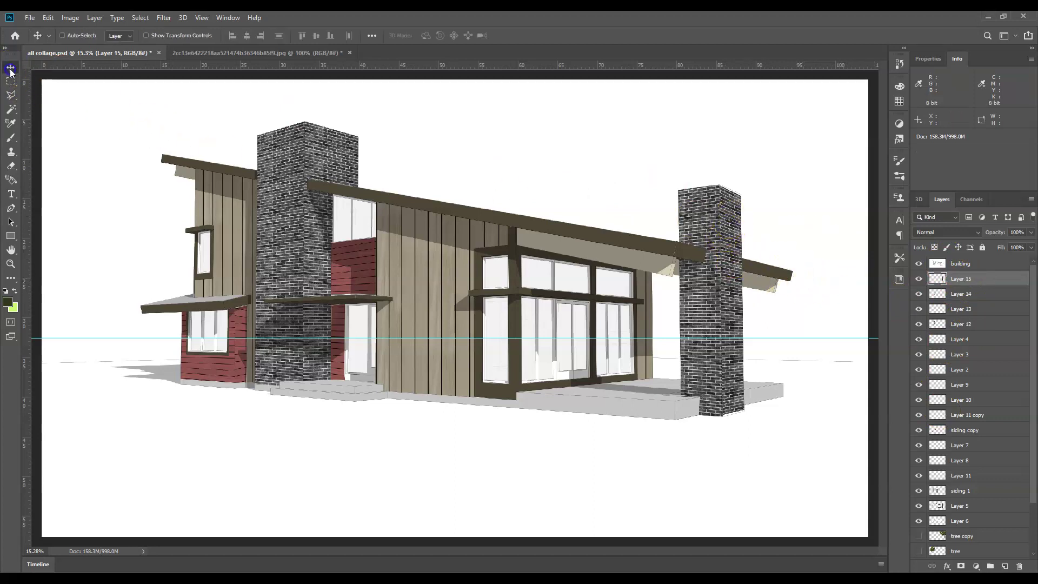
Make Layer 13, the brick on the right chimney's narrow face, the active layer
right_click(727, 214)
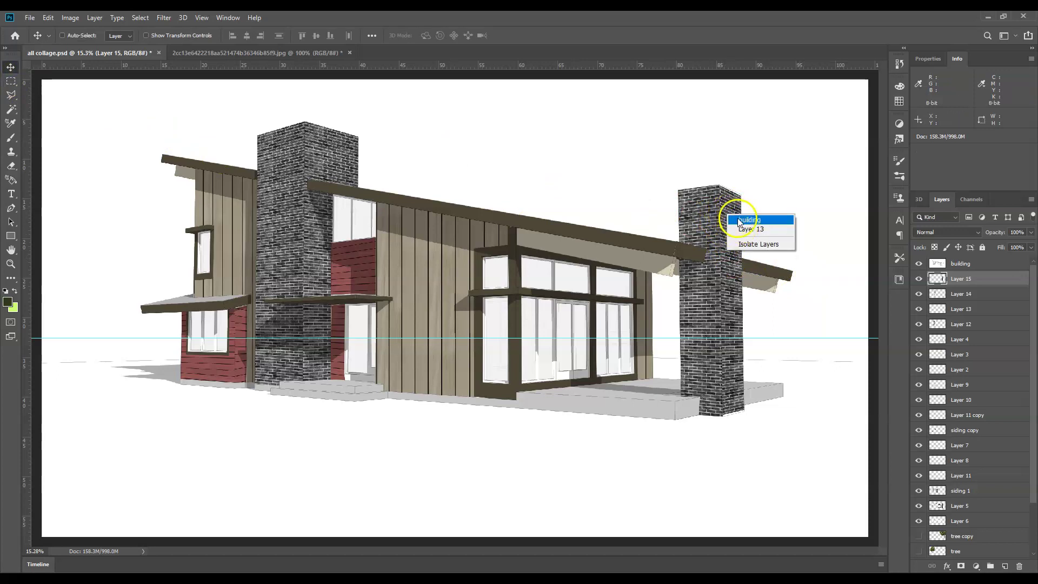
left_click(751, 230)
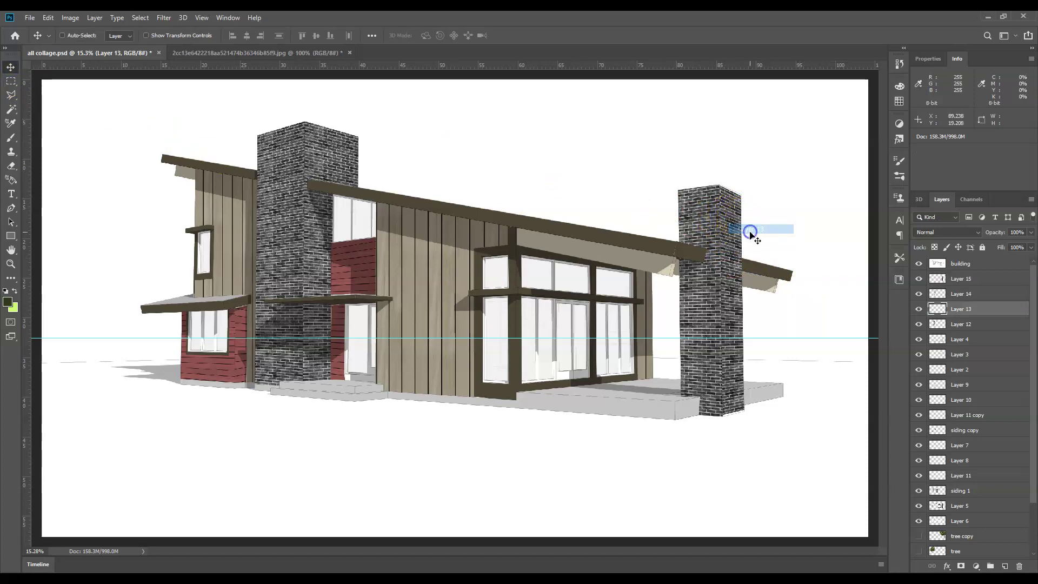
left_click(70, 17)
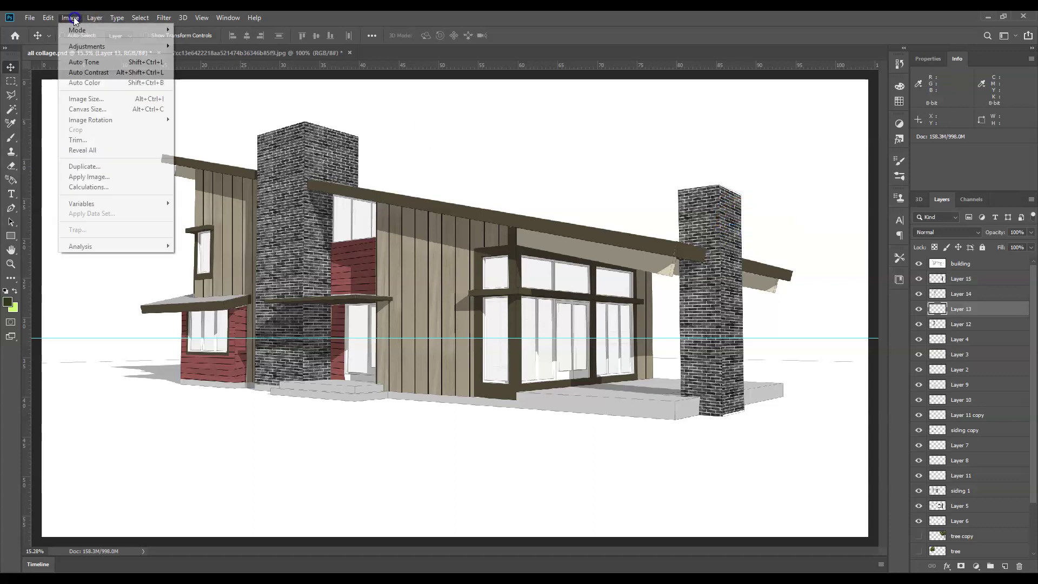
left_click(87, 51)
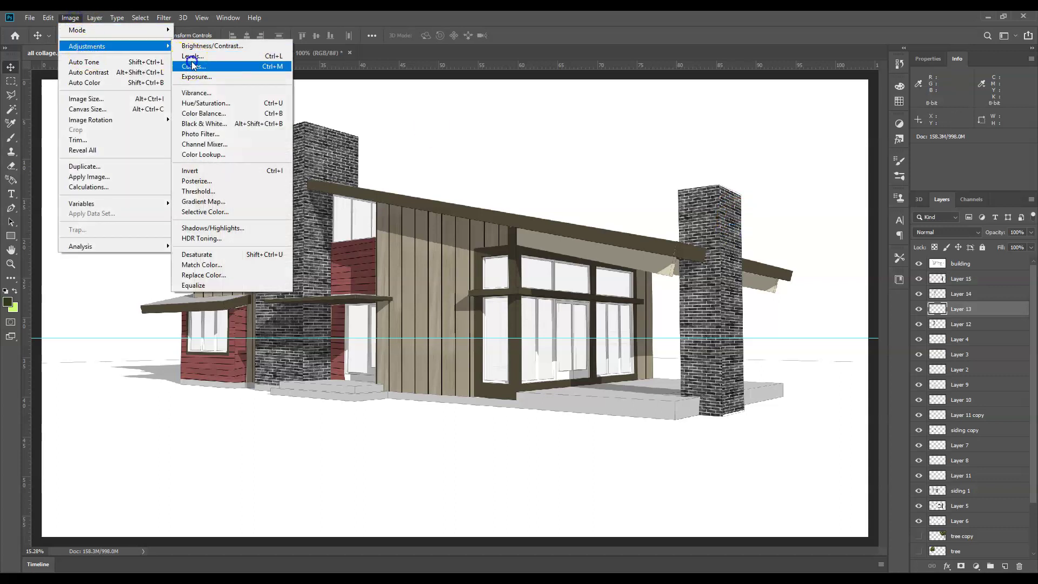
left_click(192, 60)
left_click(997, 116)
Darken the right chimney's narrow brick face with Levels: black input 55, midtones 0.81, white input 255, output white 247
left_click(71, 17)
mouse_move(87, 51)
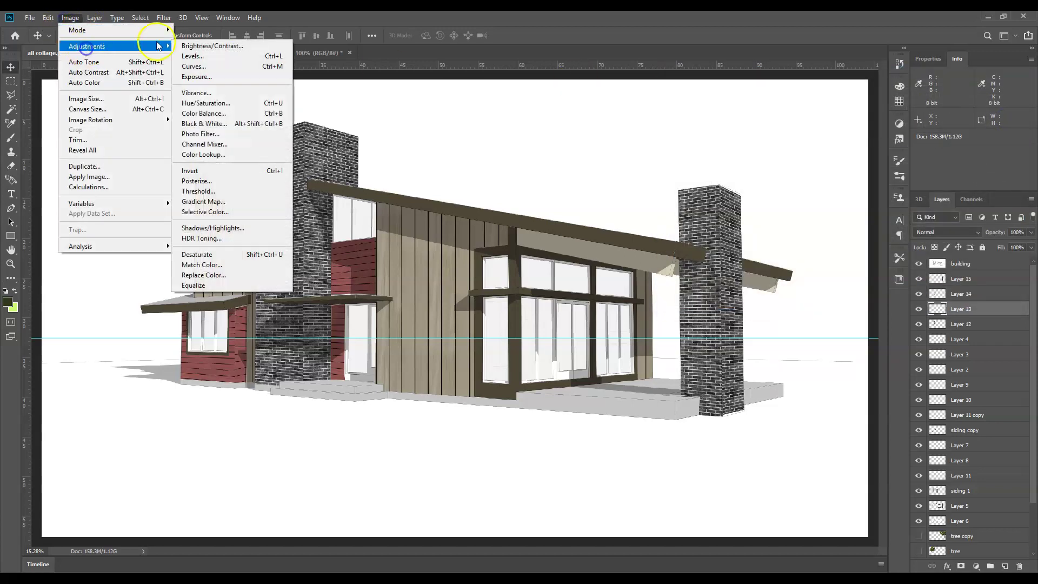
left_click(194, 57)
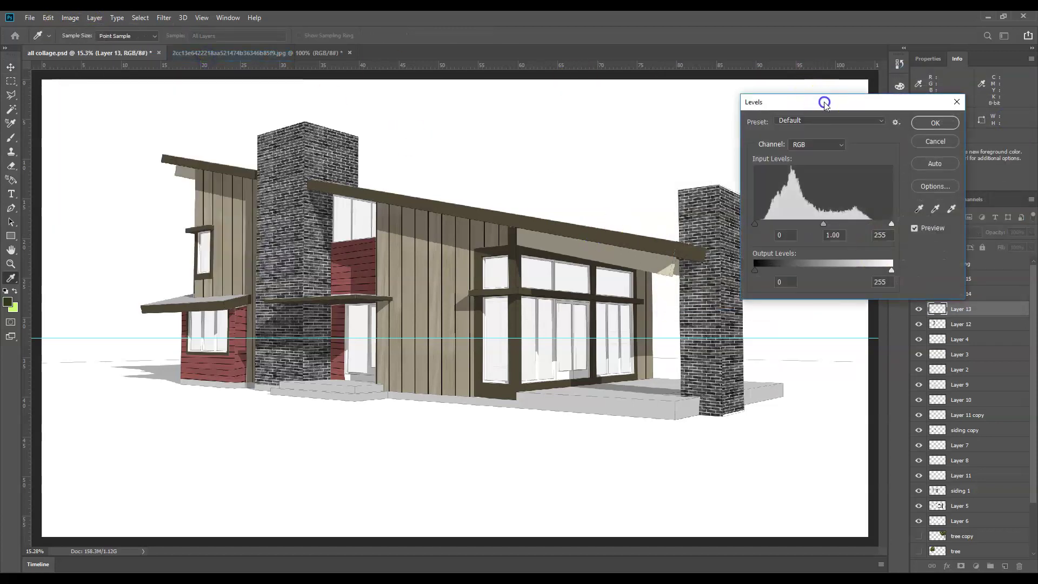
left_click_drag(824, 102, 857, 95)
left_click_drag(788, 217, 832, 218)
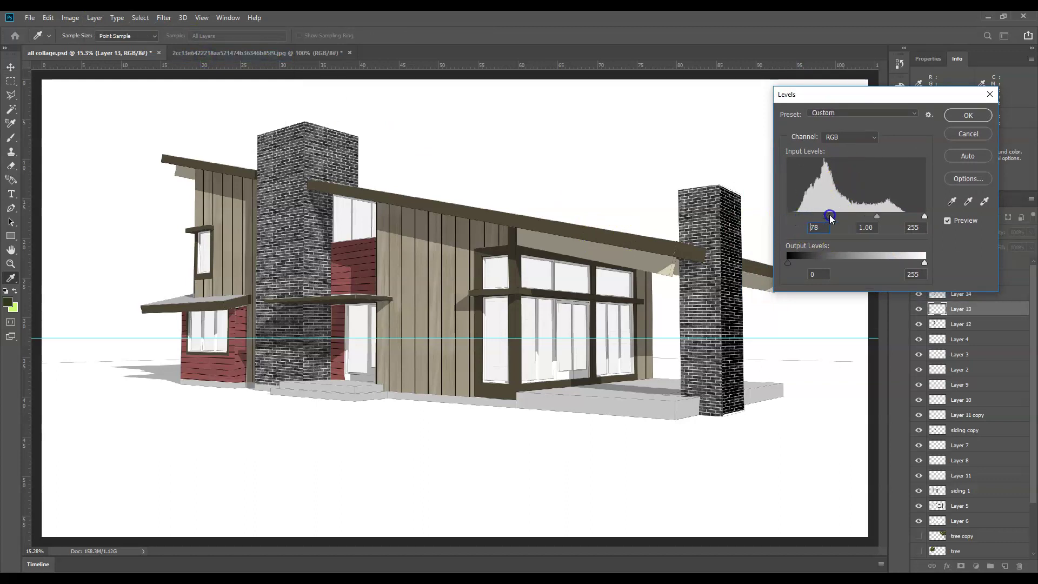
left_click_drag(911, 218, 881, 219)
key("ctrl+z")
left_click(871, 218)
left_click_drag(794, 263, 787, 262)
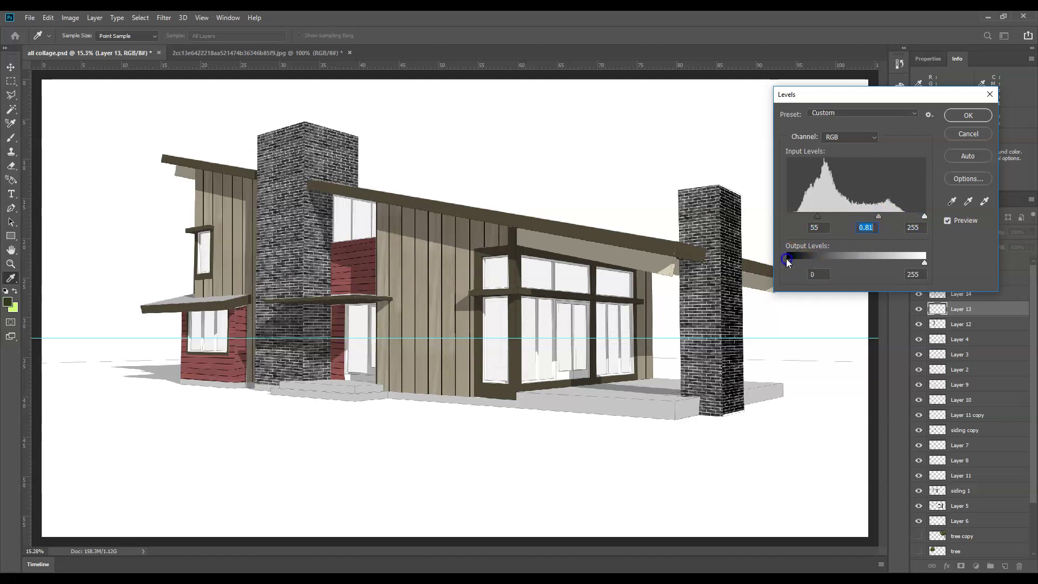
left_click_drag(914, 263, 921, 263)
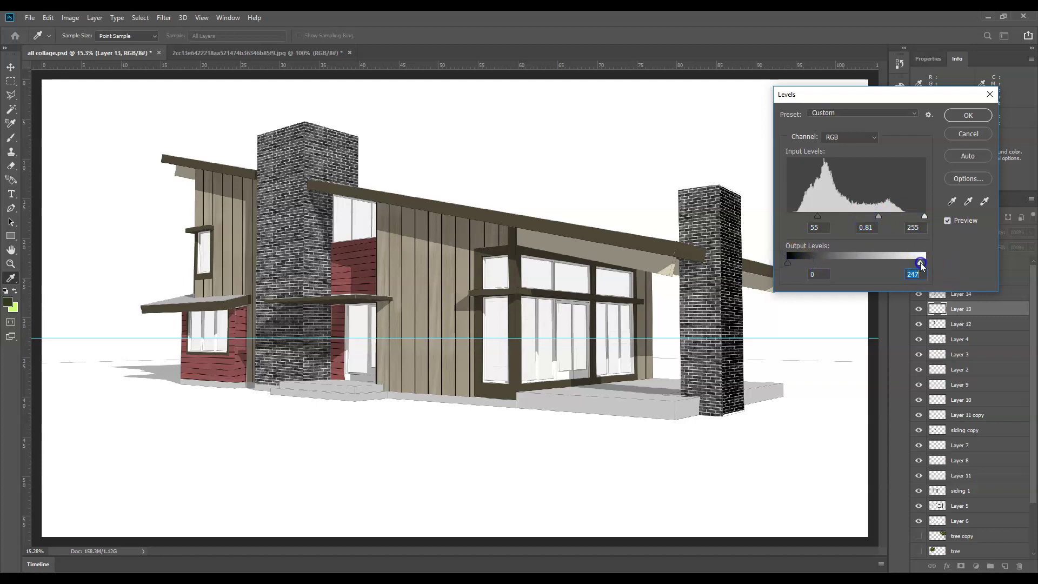
left_click(957, 116)
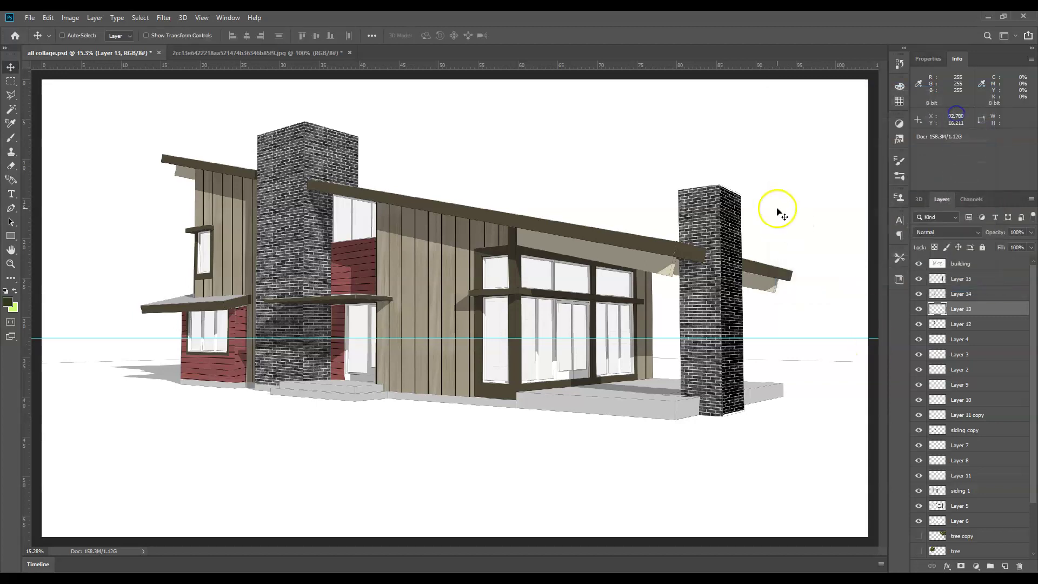
Darken Layer 14 on the left chimney's side face with Levels: input 75, 1.06, 255 and output white 233
right_click(324, 157)
left_click(331, 176)
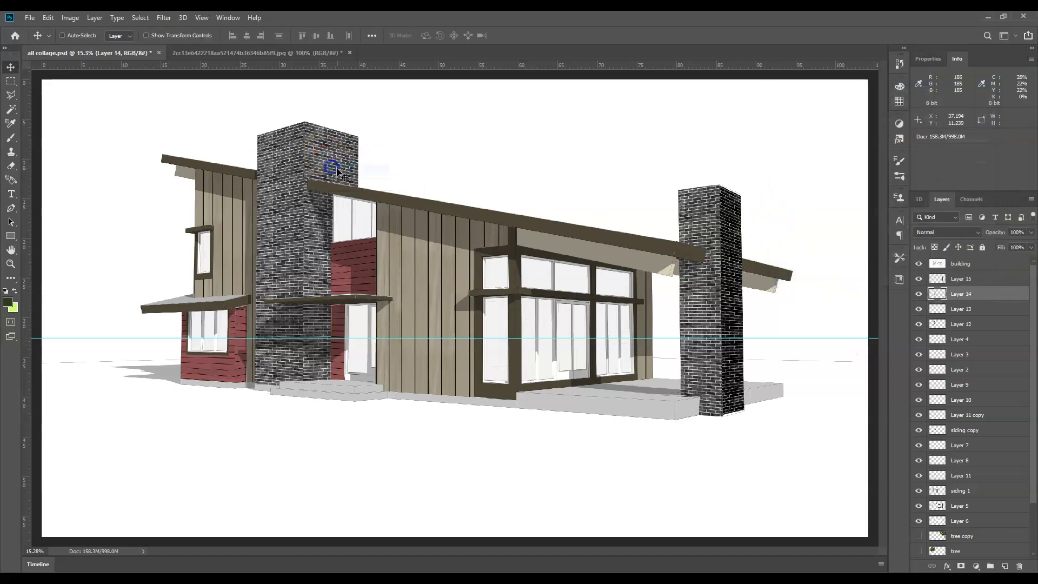
left_click(73, 18)
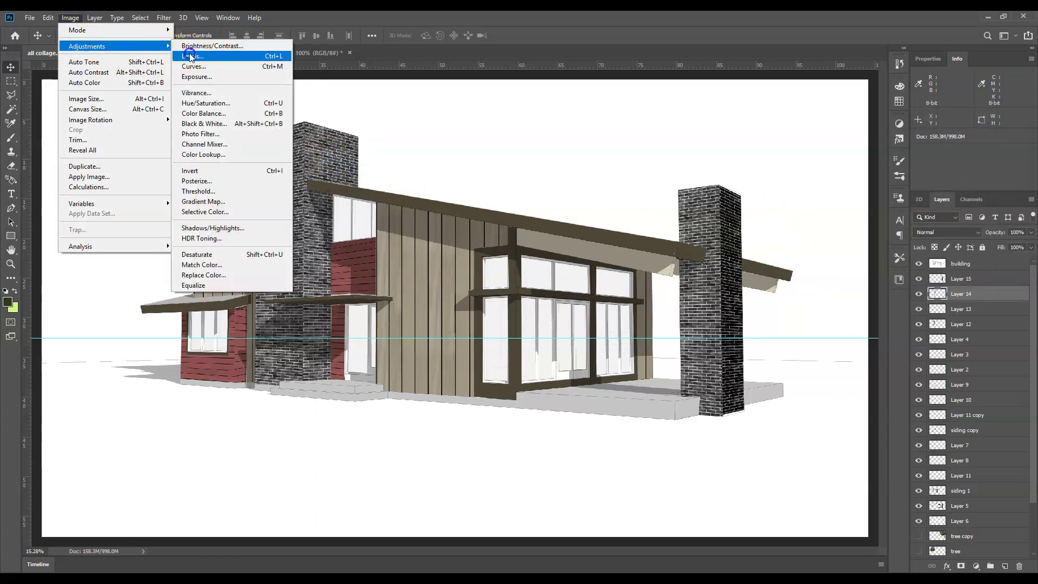
left_click(190, 56)
left_click_drag(788, 216, 924, 216)
left_click_drag(925, 262, 914, 265)
left_click(966, 114)
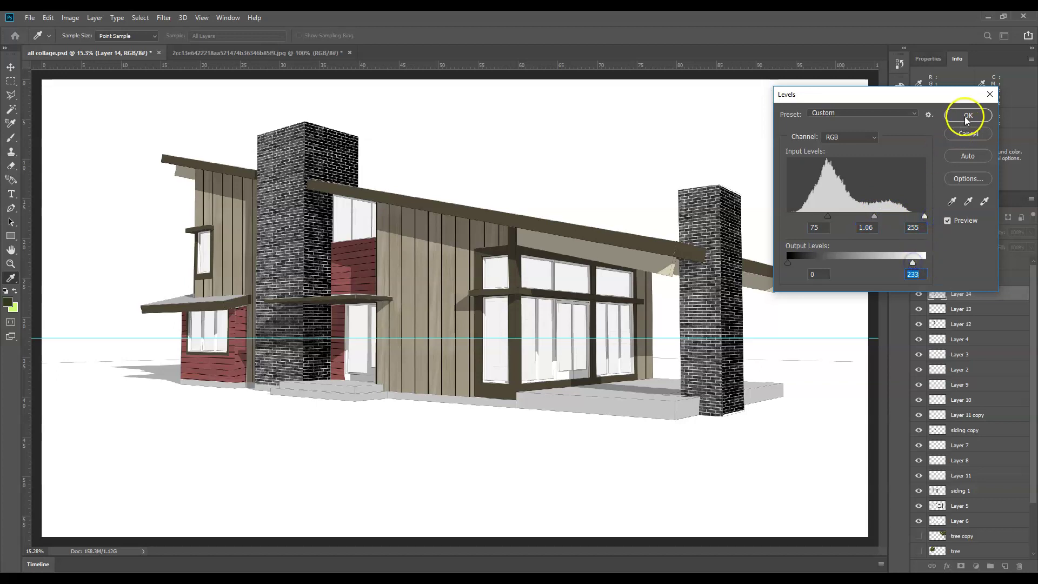